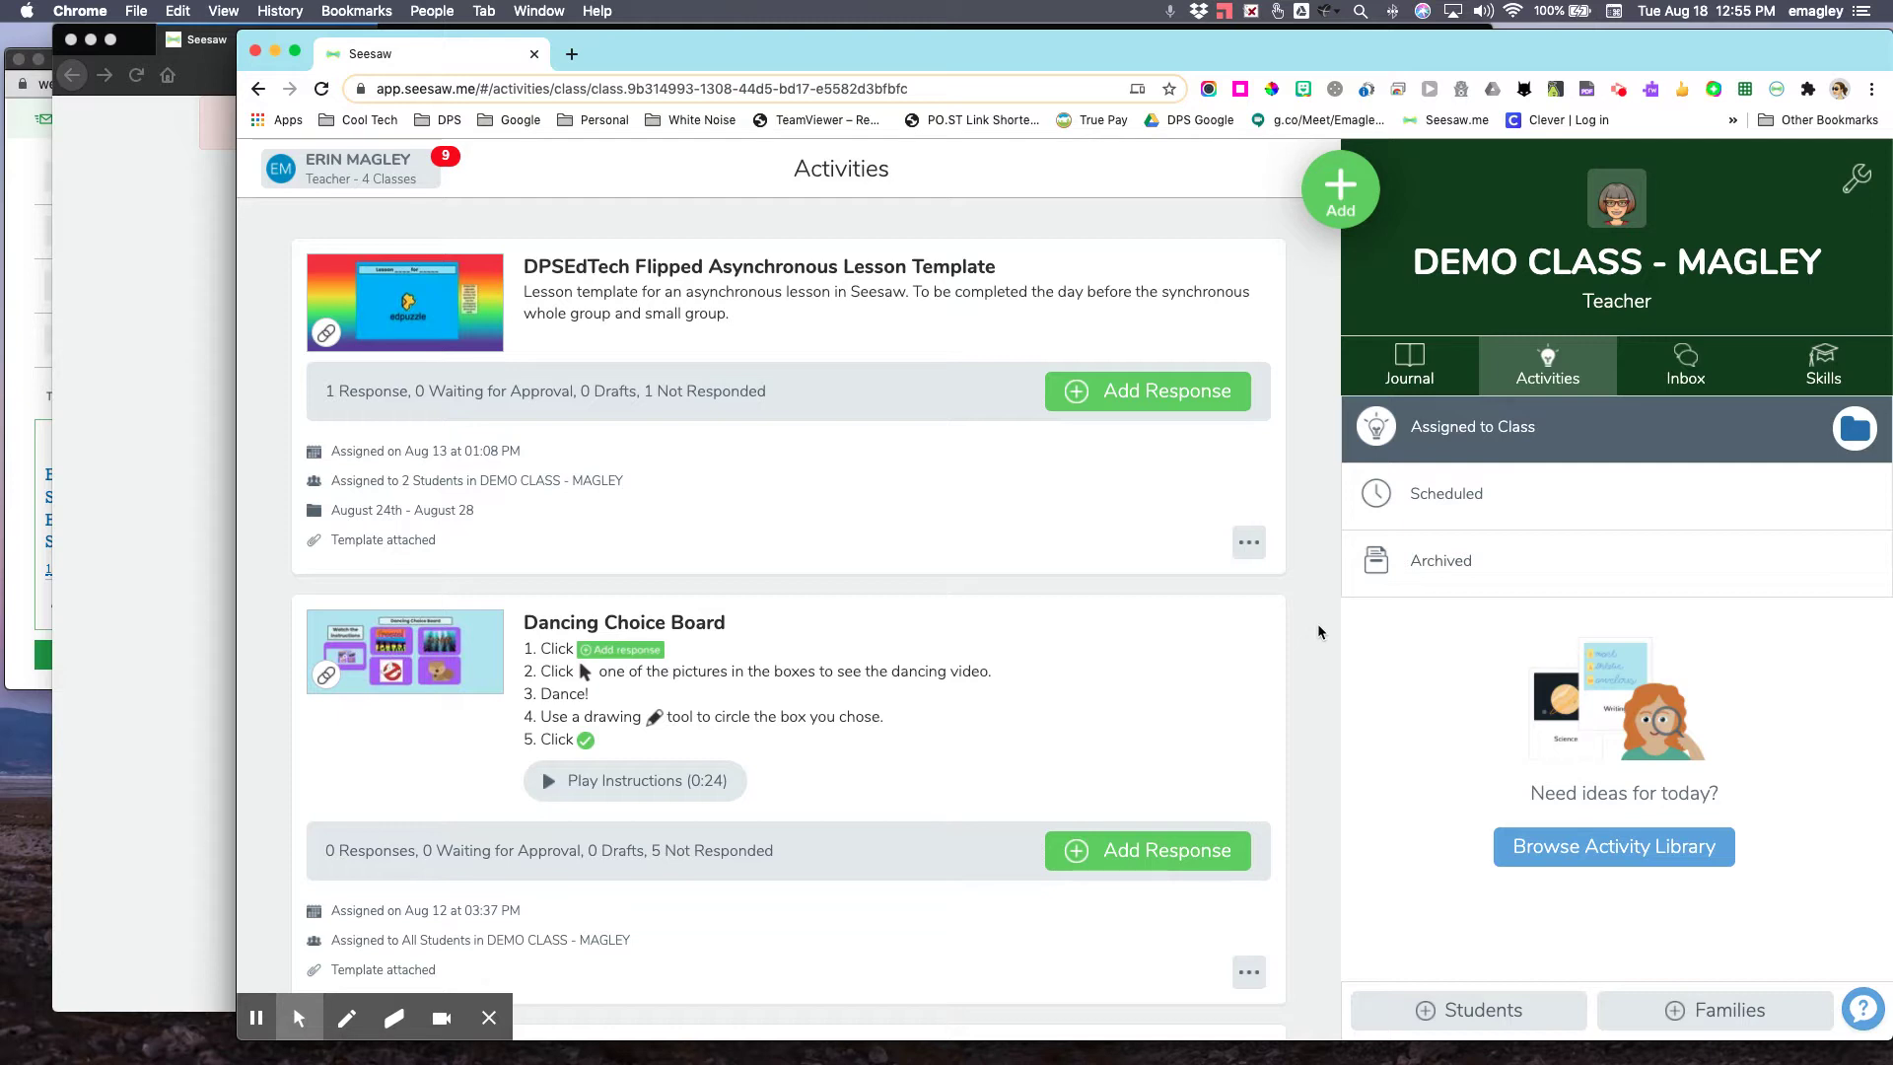
Bring the Firefox window with the signed-out Seesaw login page in front of Chrome.
{"action": "left_click", "coordinate": [160, 306]}
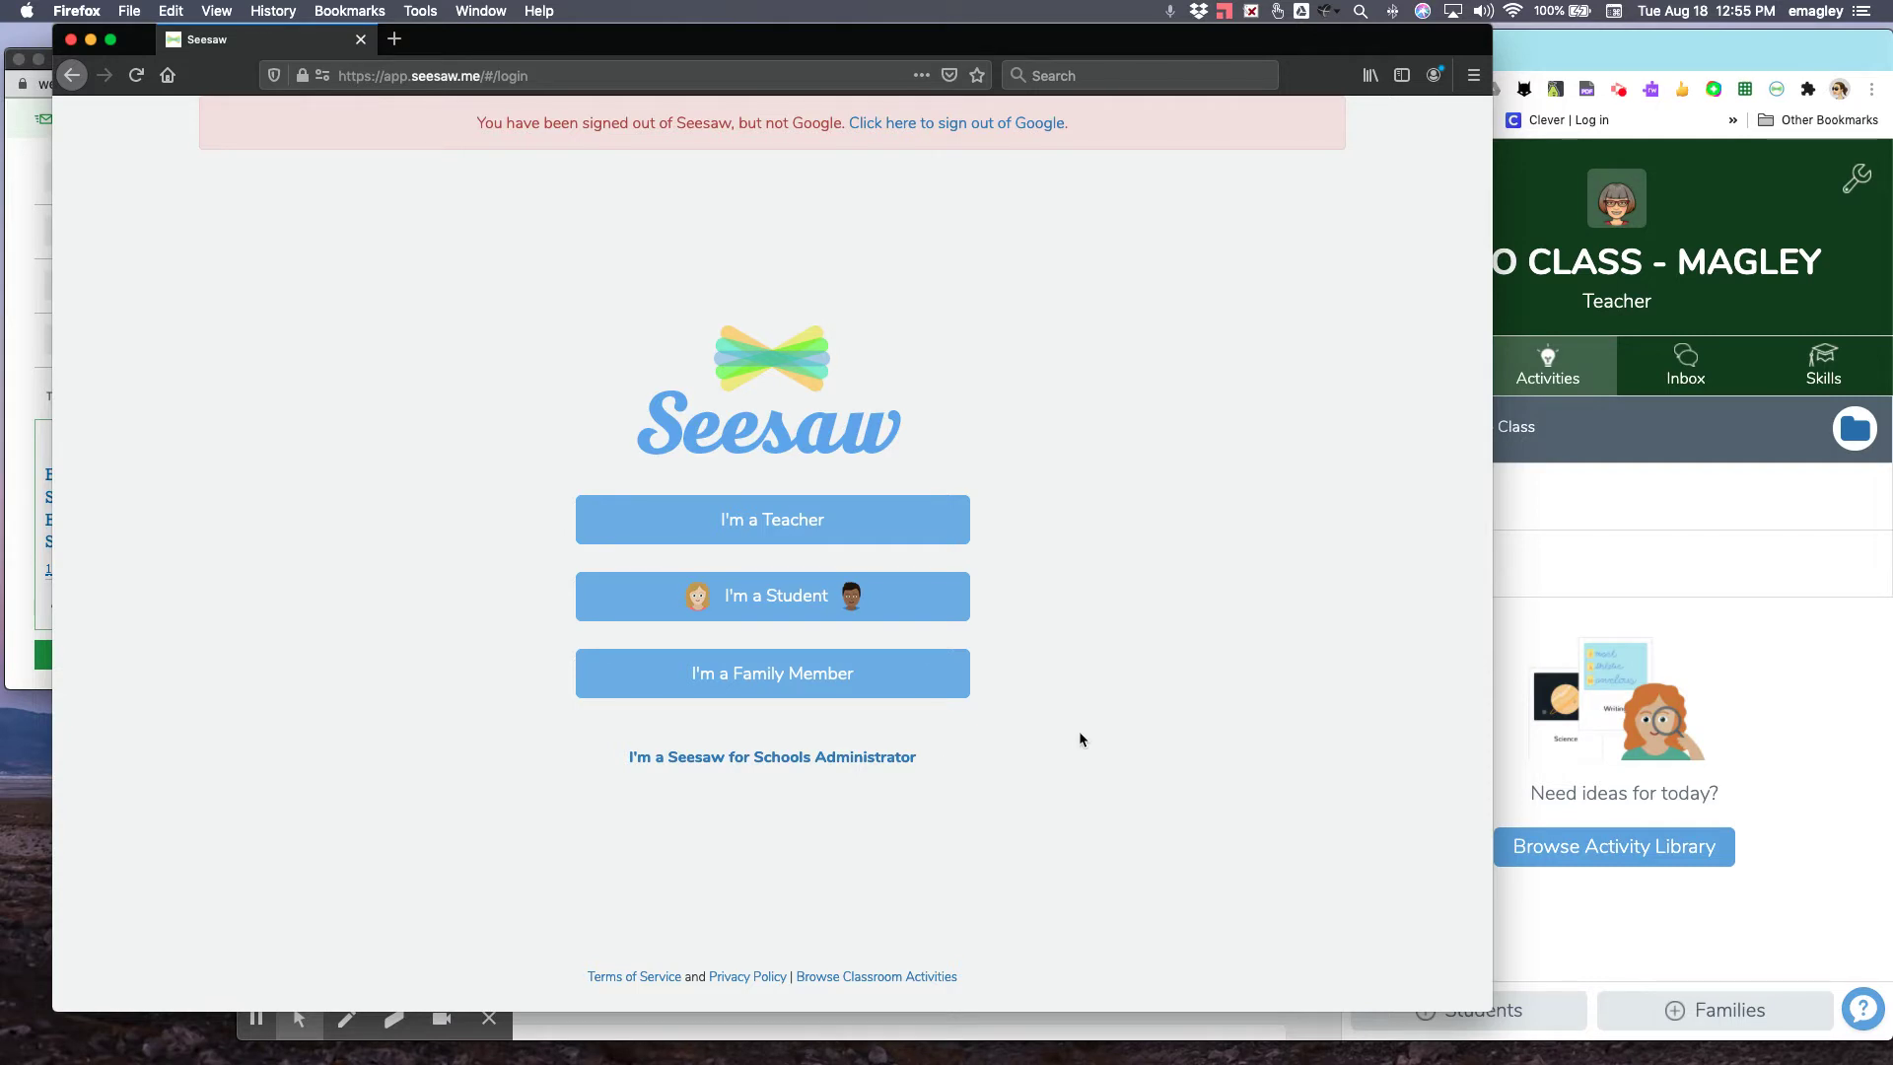
Choose I'm a Teacher and sign in with the Google teacher account.
{"action": "left_click", "coordinate": [769, 521]}
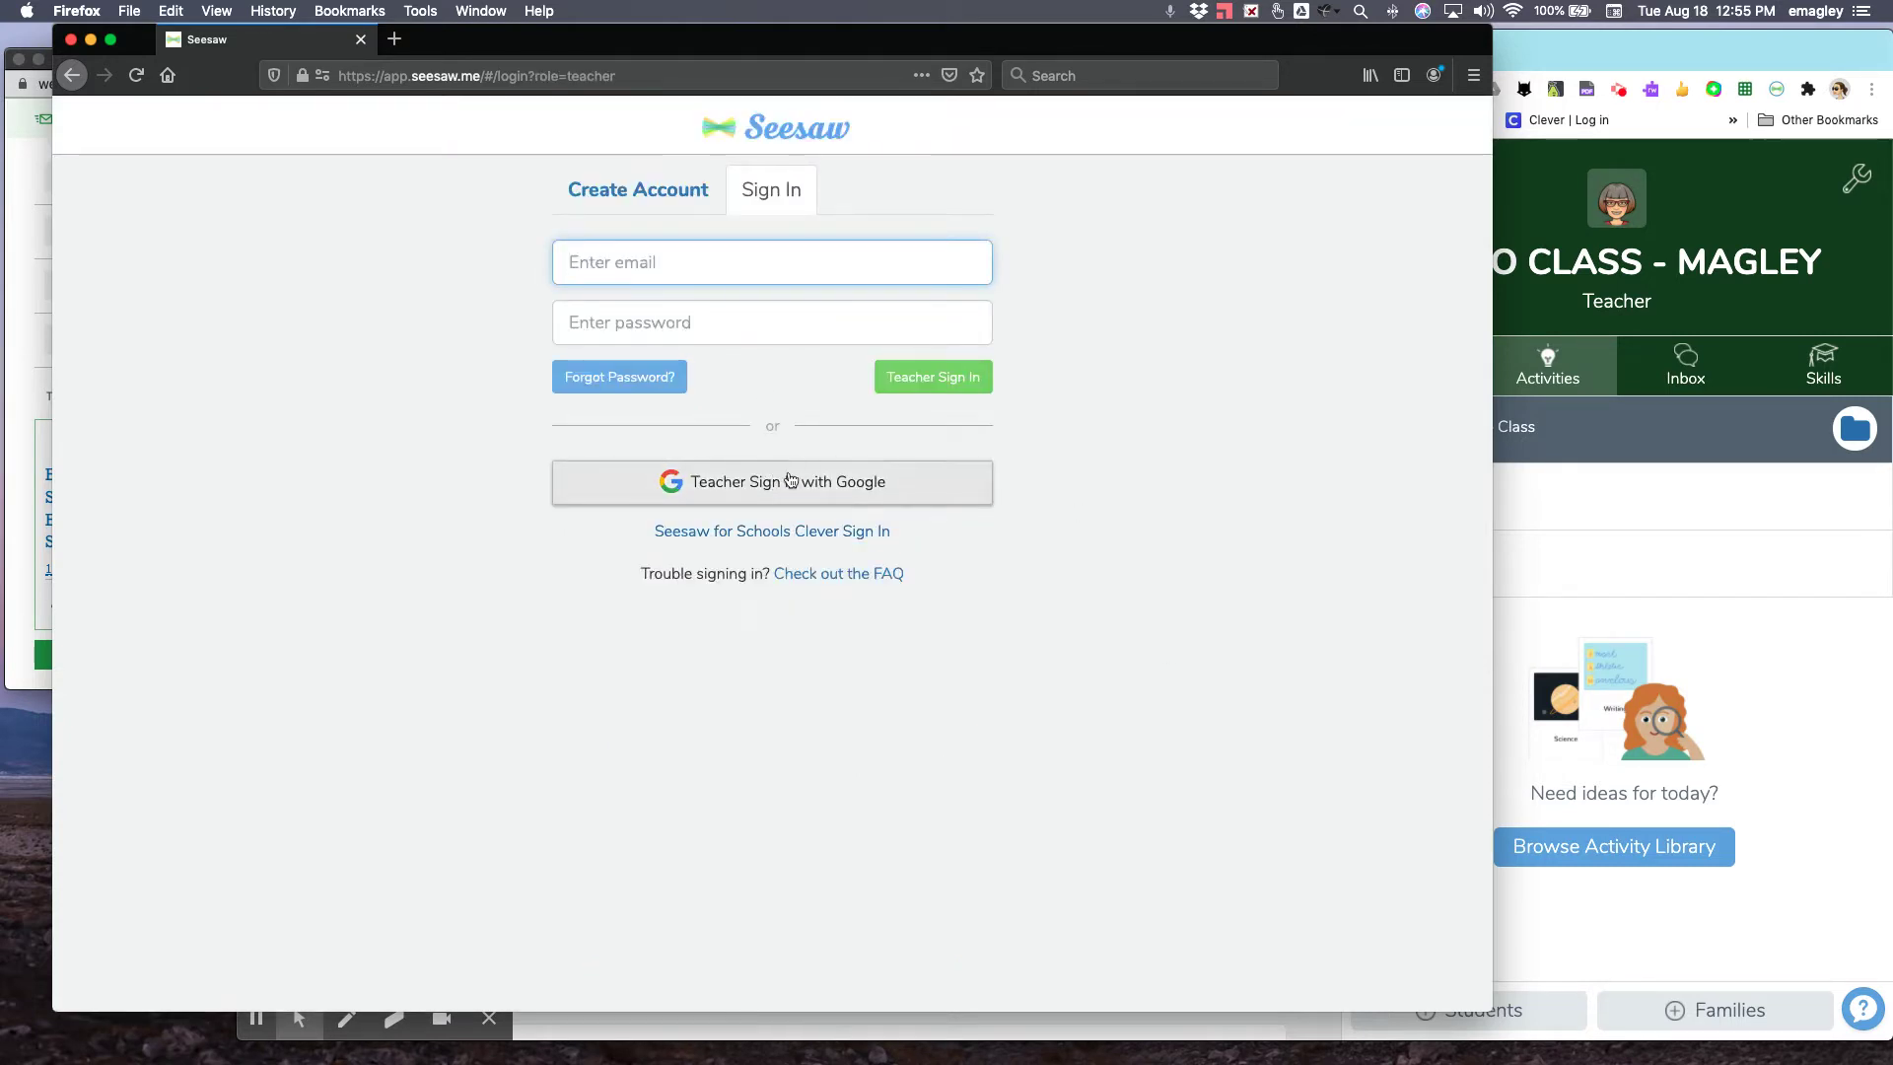
{"action": "left_click", "coordinate": [789, 483]}
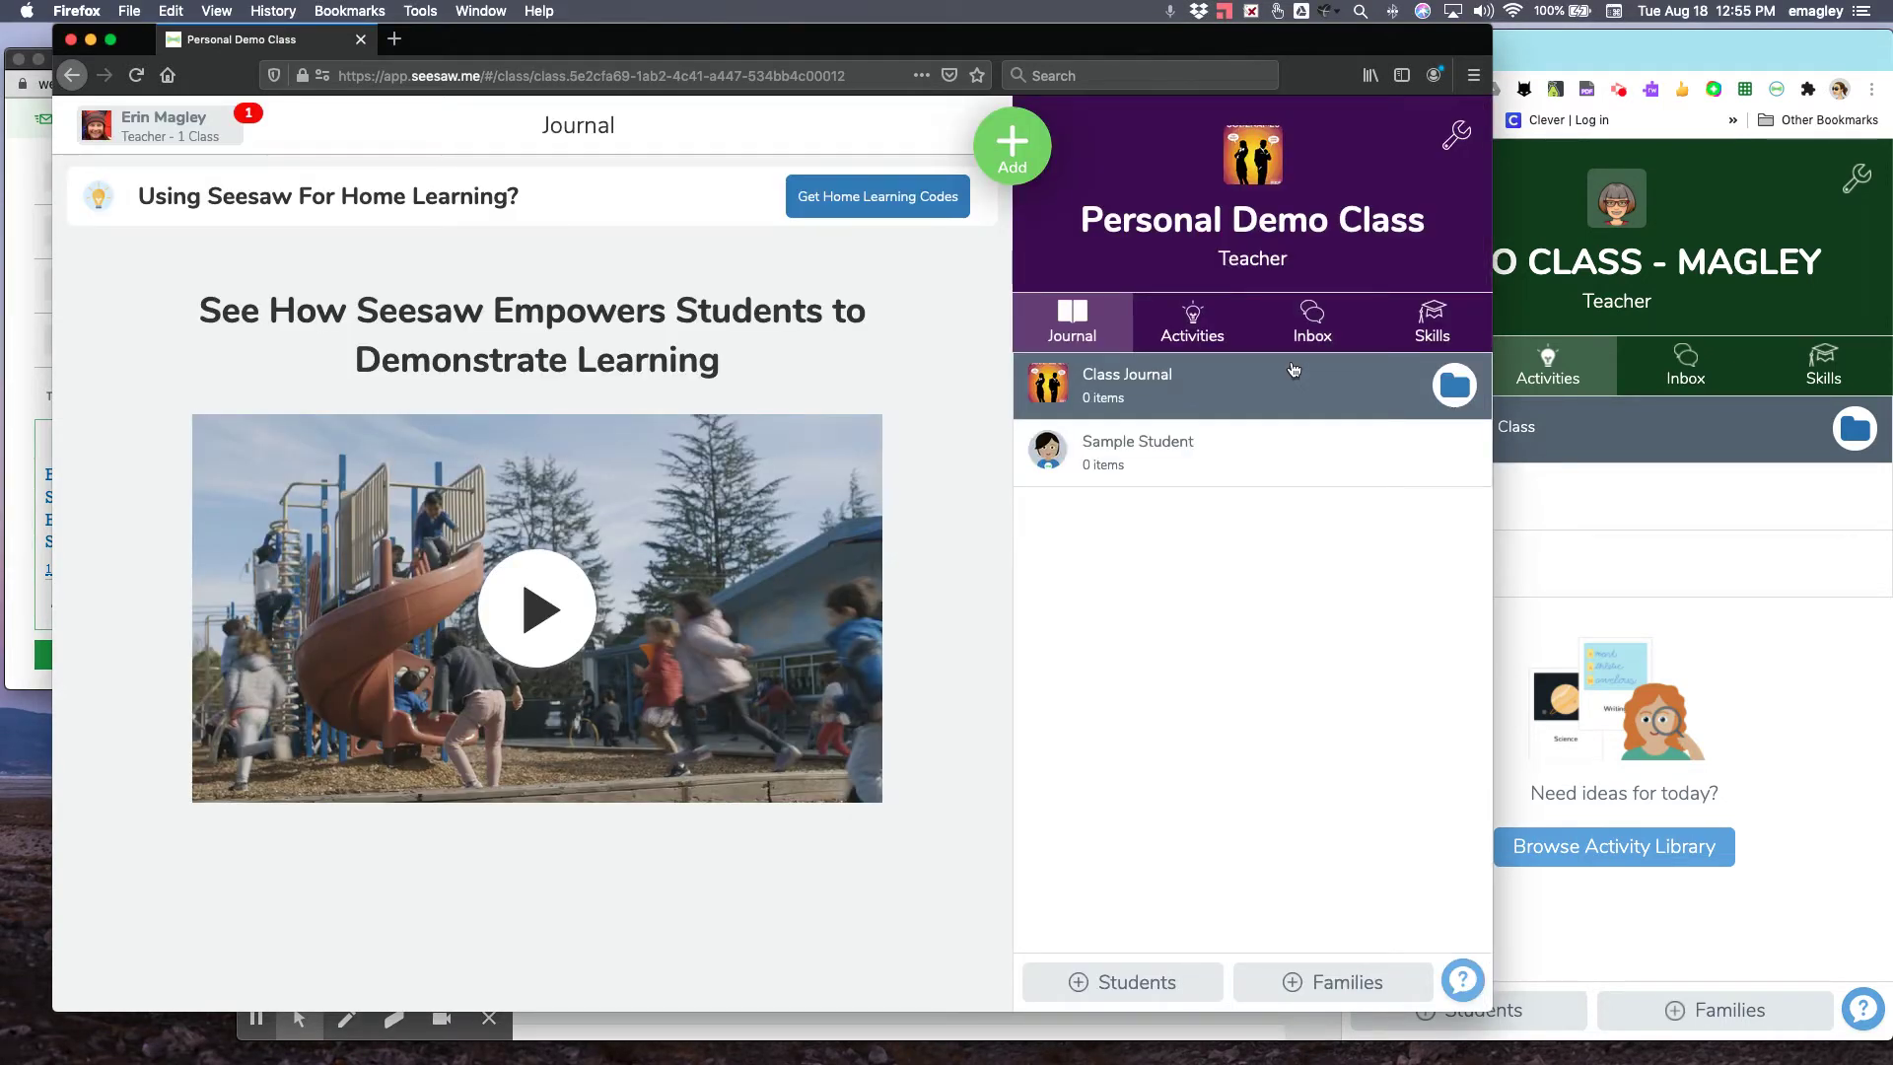
Copy the Daily Reading Routine teacher link from its Share Activity dialog in My Library.
{"action": "left_click", "coordinate": [1022, 155]}
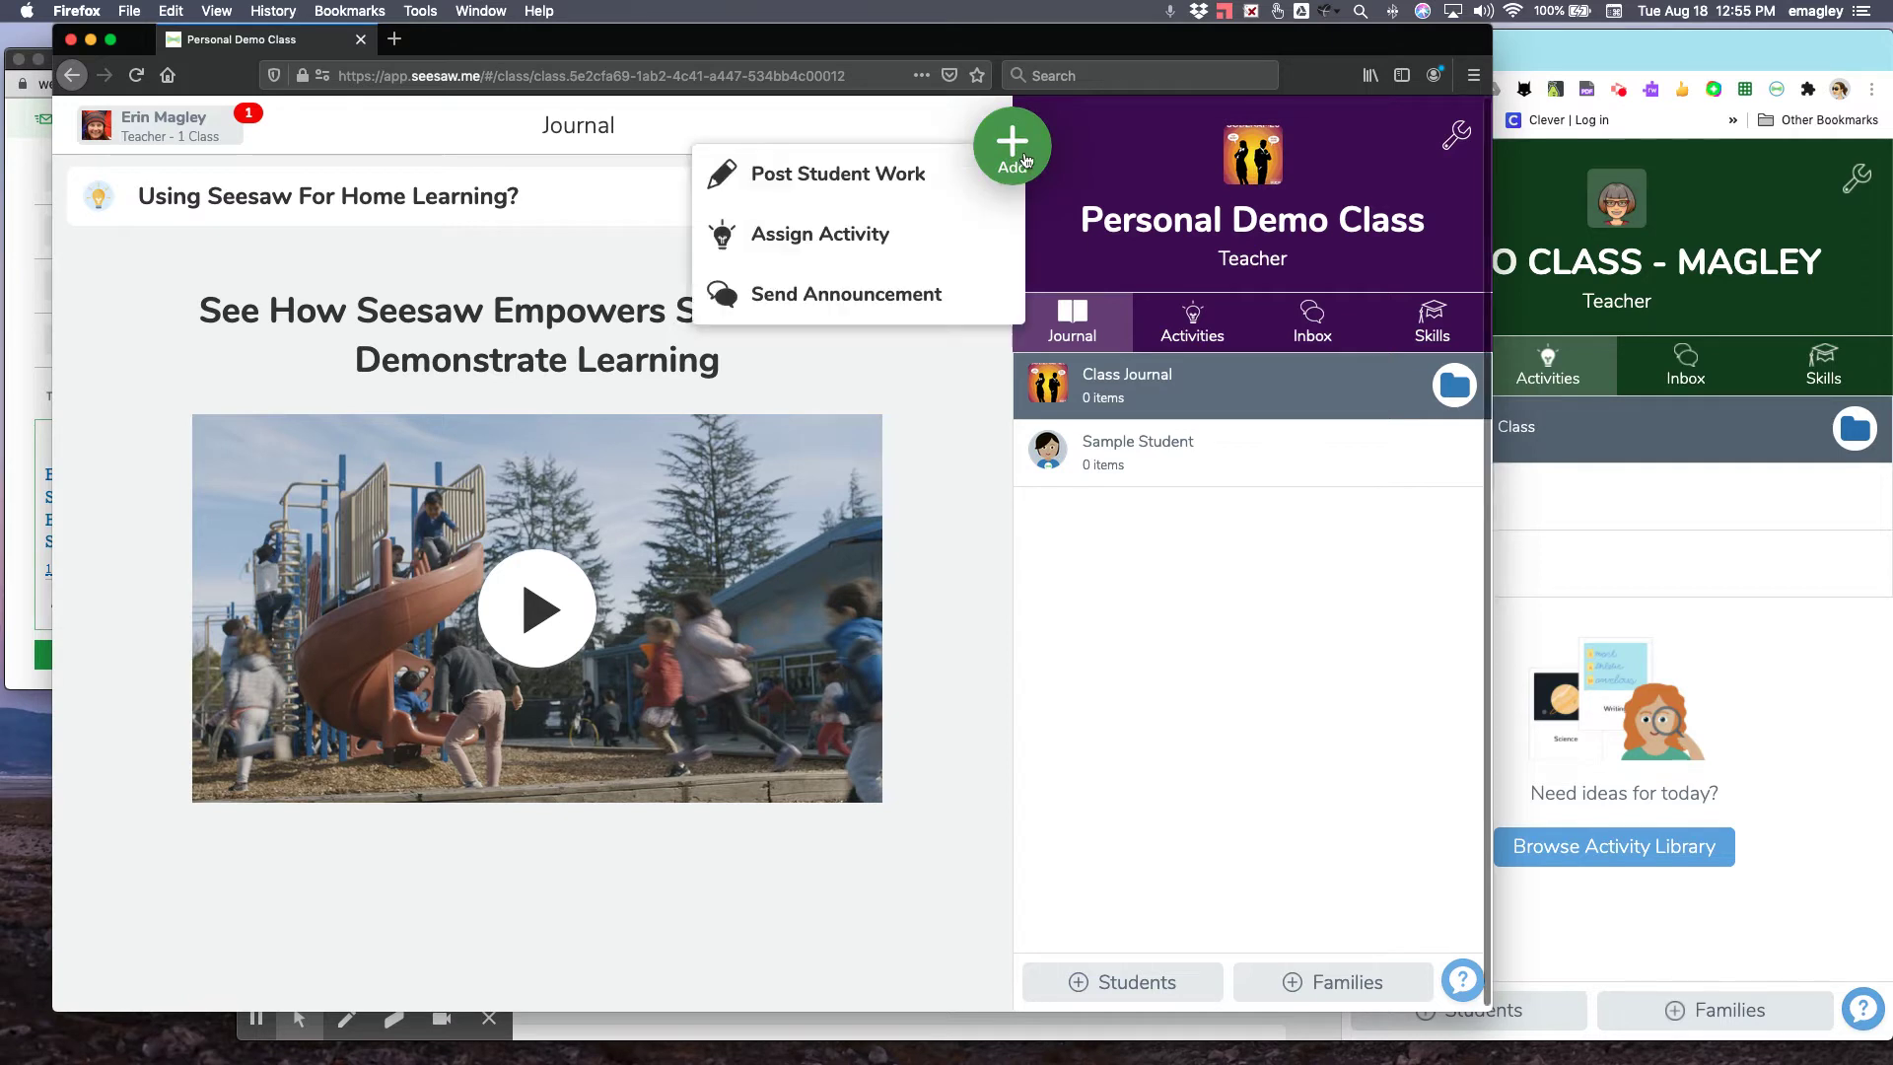
{"action": "left_click", "coordinate": [907, 223]}
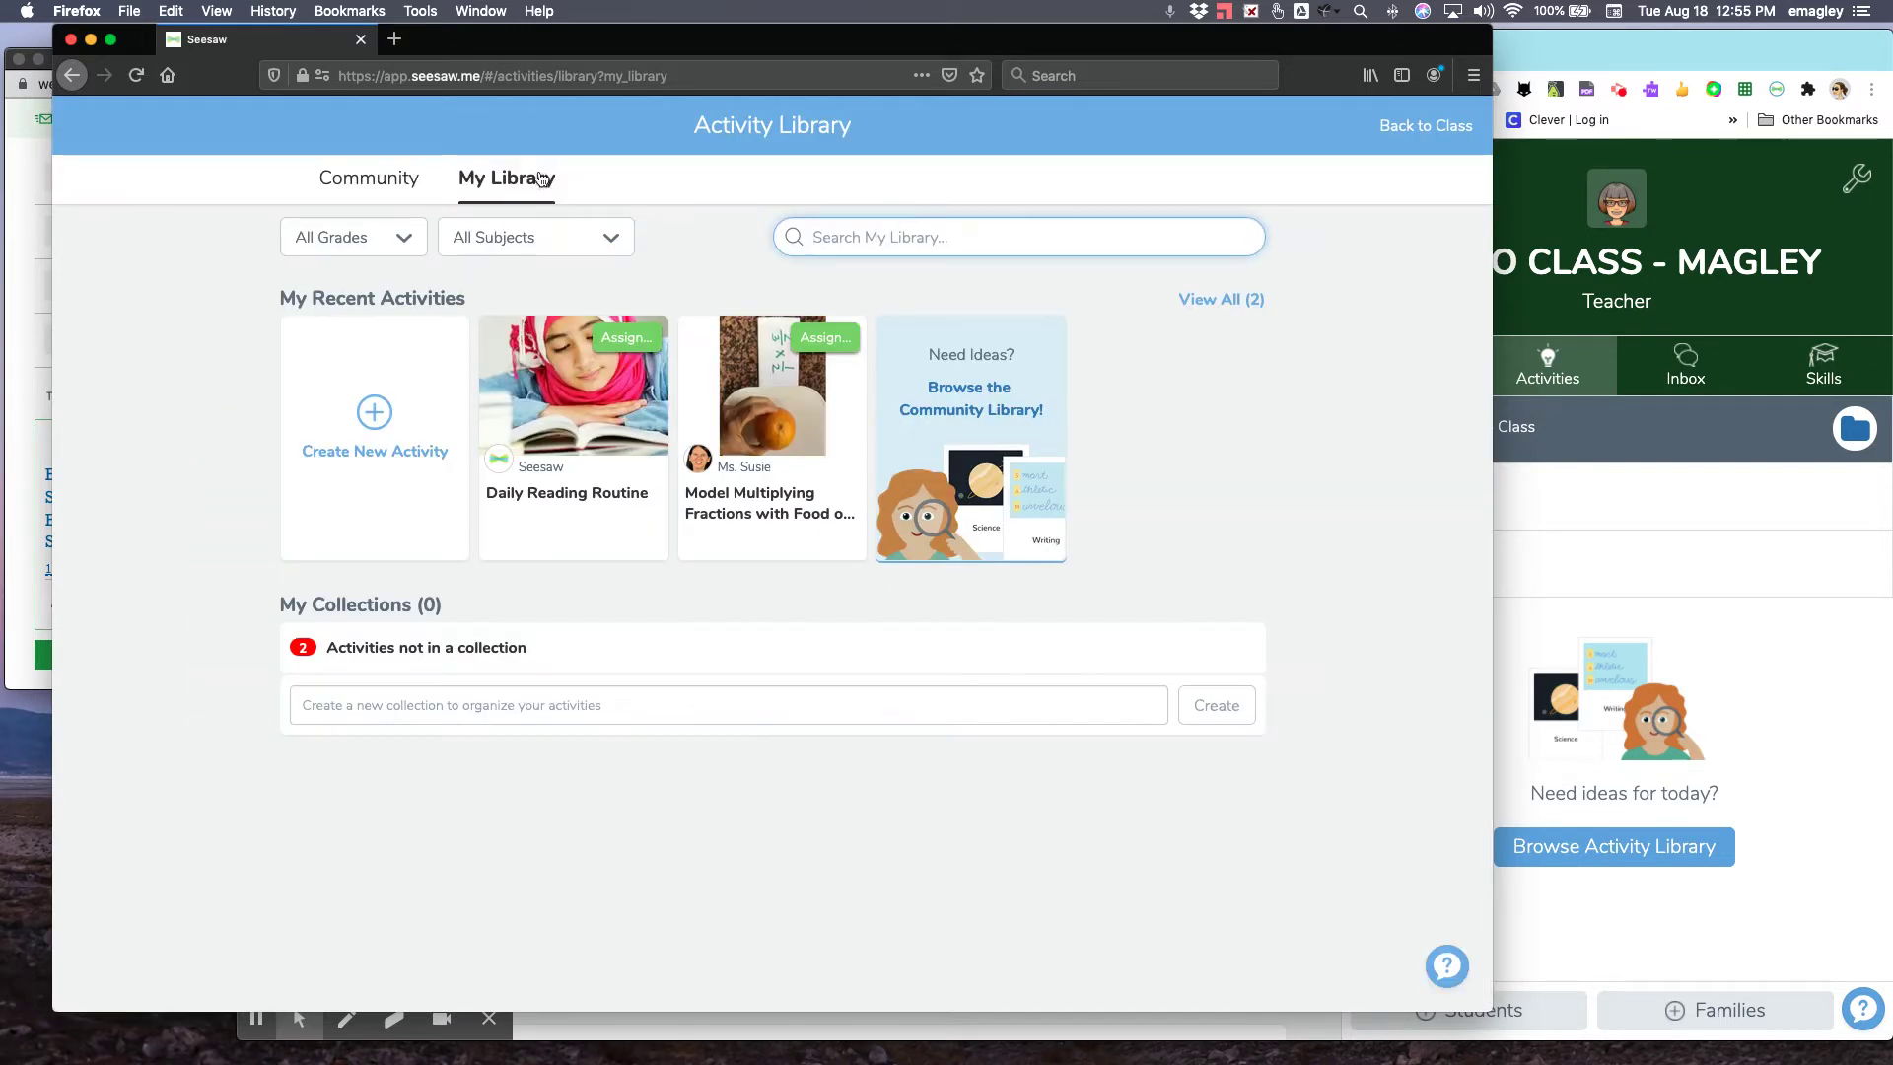
{"action": "left_click", "coordinate": [551, 403]}
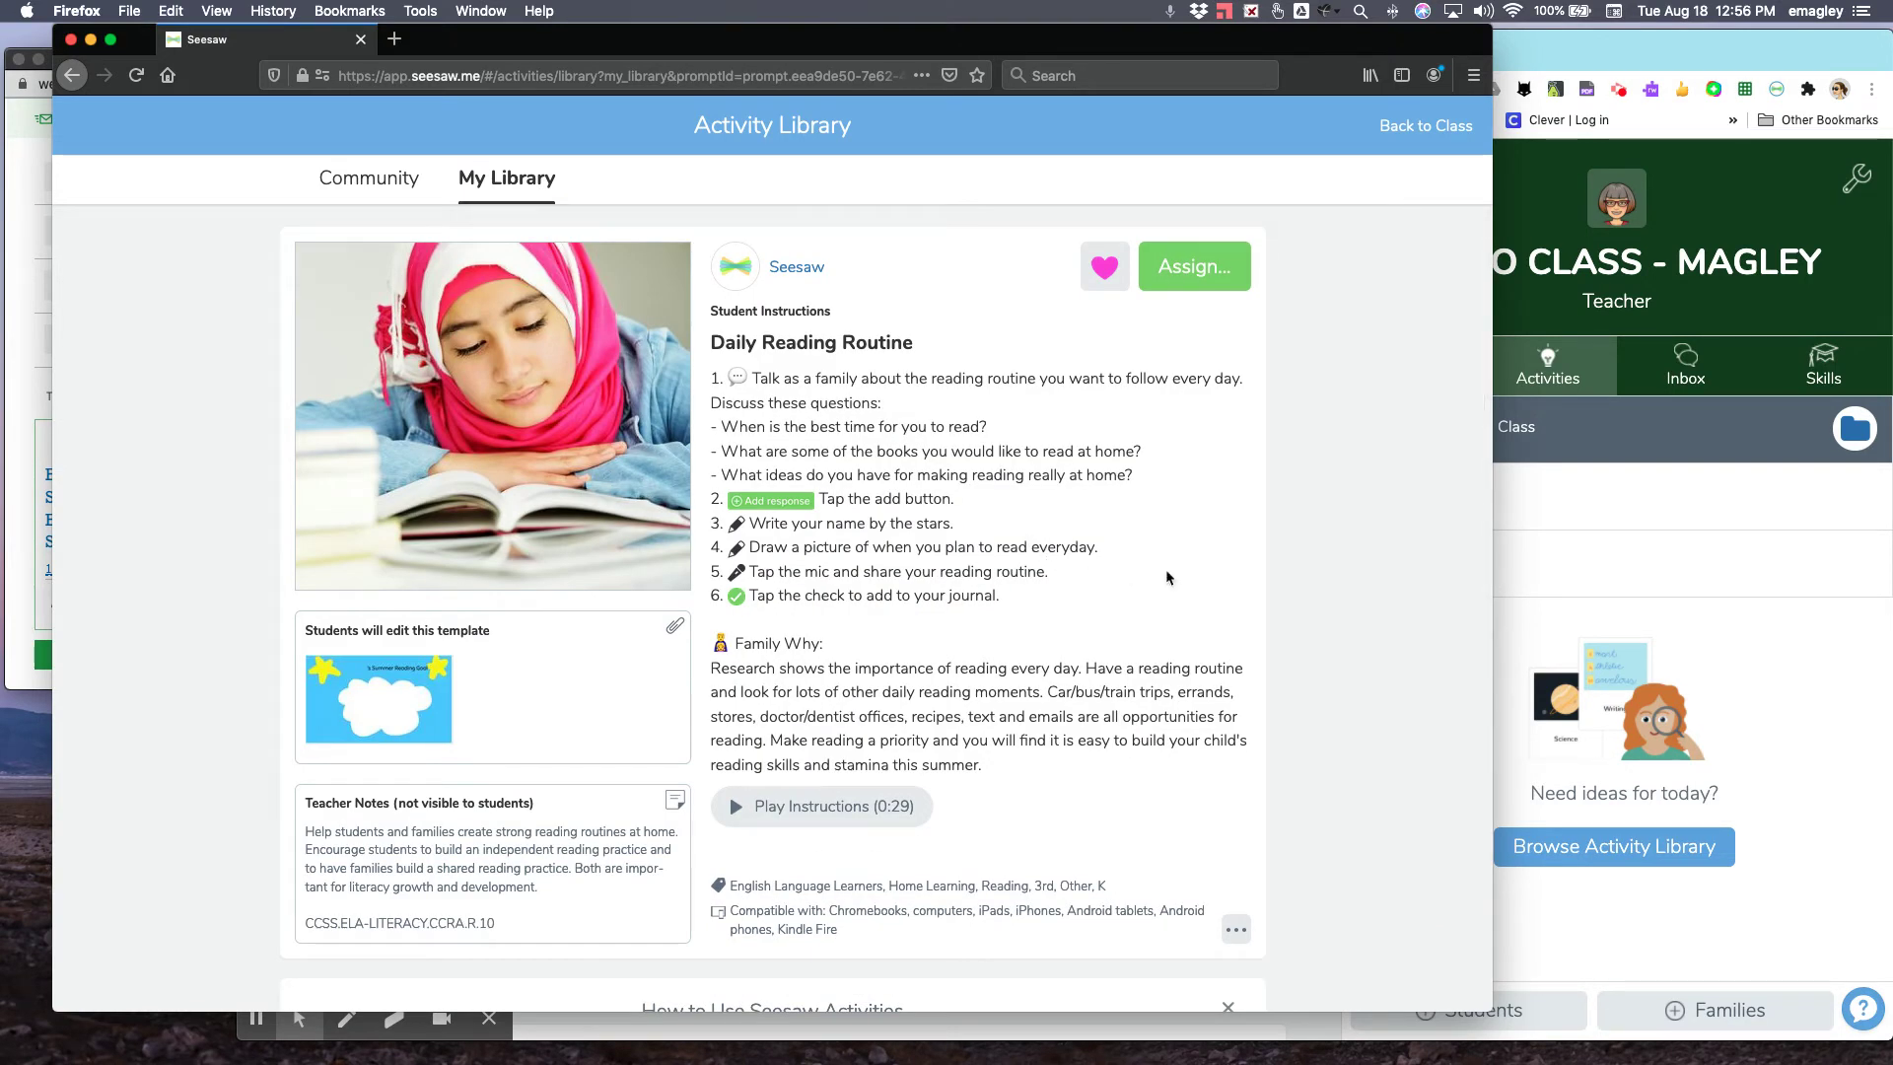
{"action": "left_click", "coordinate": [1238, 929]}
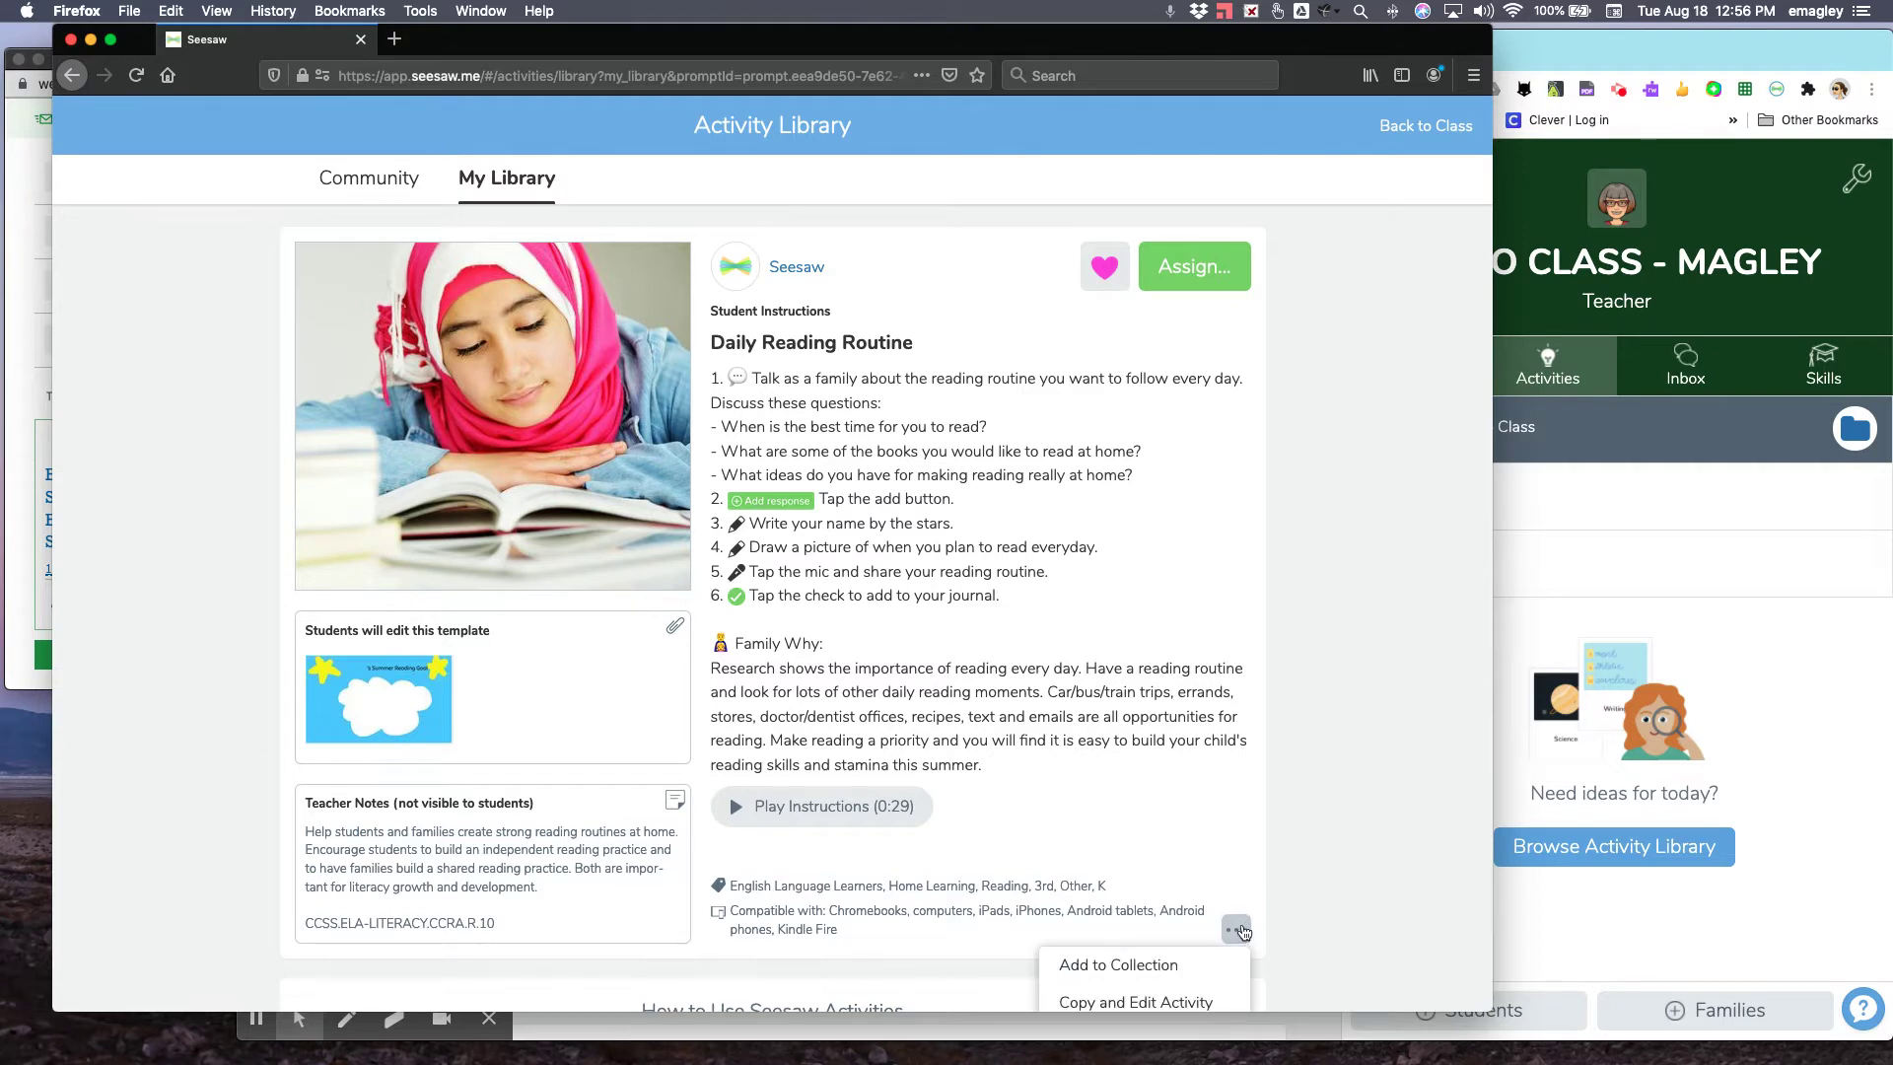
{"action": "scroll", "coordinate": [1244, 933], "scroll_direction": "down", "scroll_amount": 4}
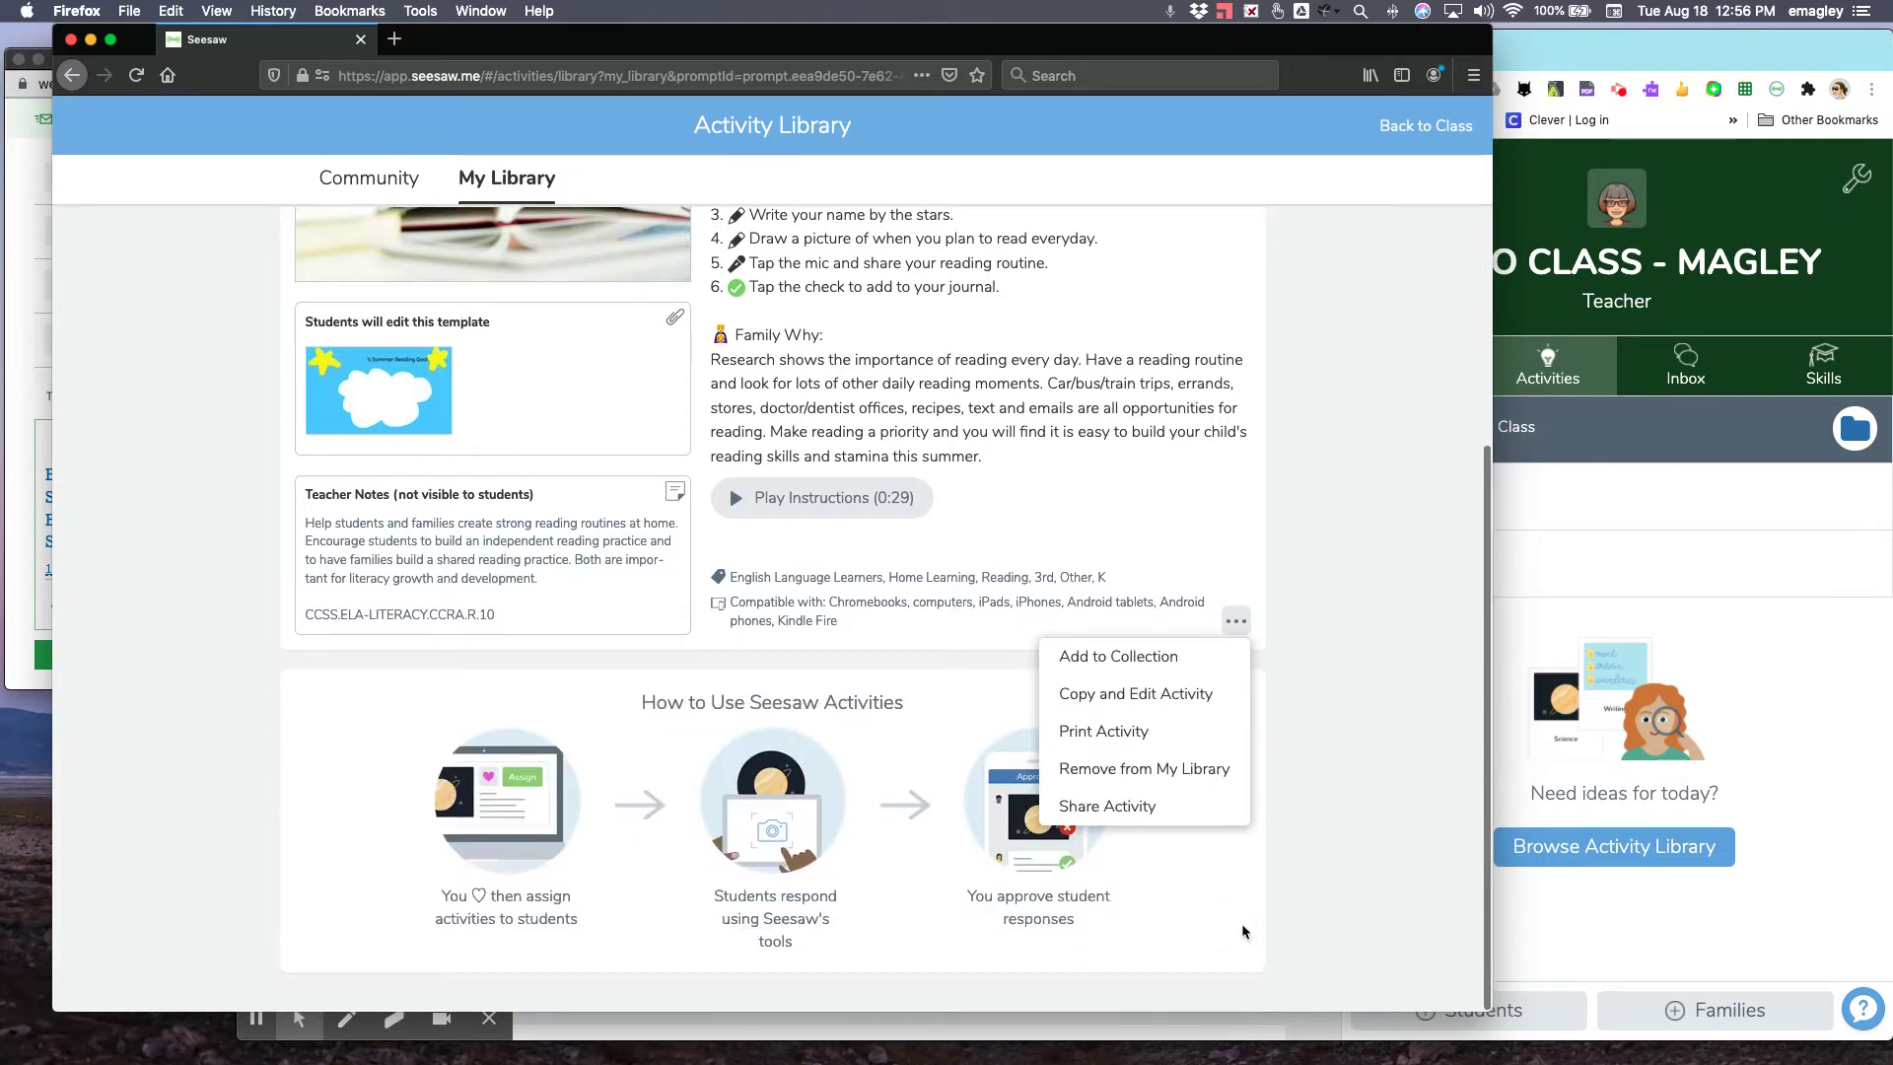
{"action": "left_click", "coordinate": [1137, 807]}
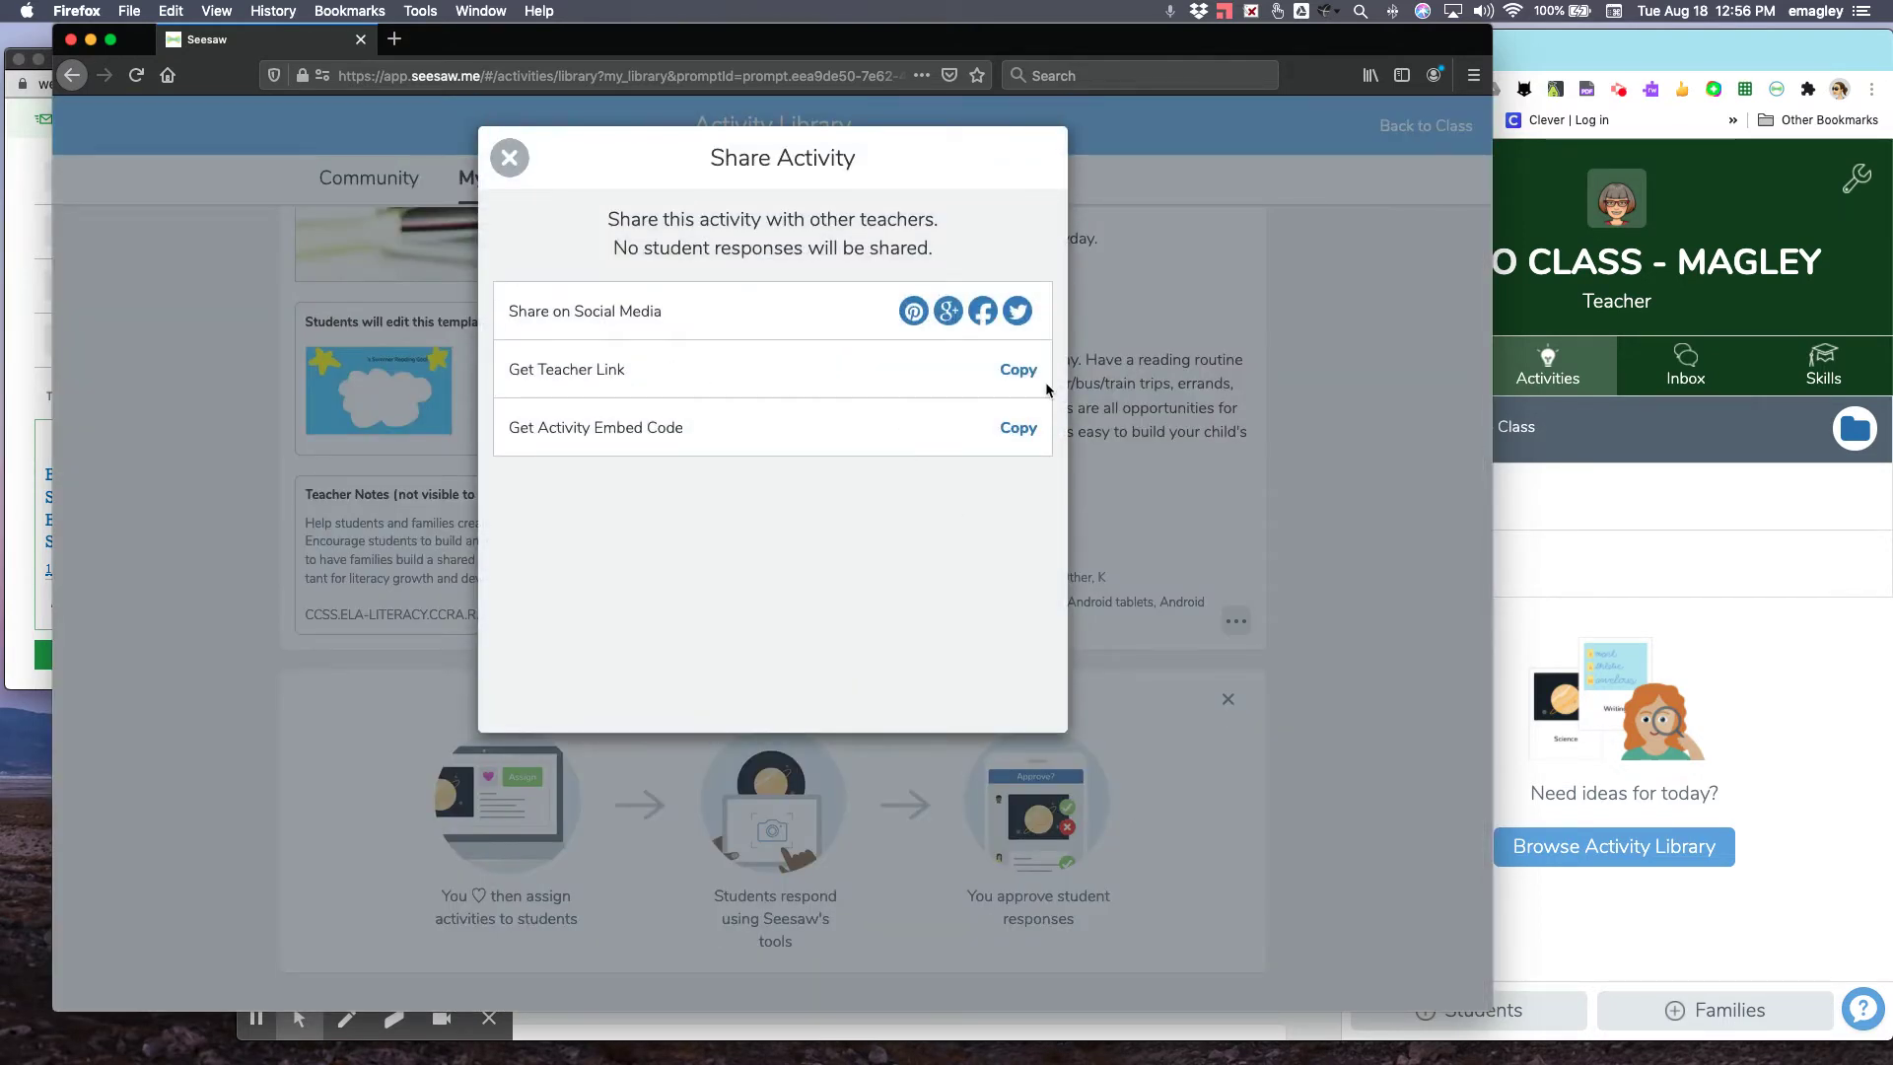
{"action": "left_click", "coordinate": [1015, 372]}
Paste the Daily Reading Routine link after 'Reading - ' in the draft, without its preview card.
{"action": "left_click", "coordinate": [35, 407]}
{"action": "type", "text": "Rea"}
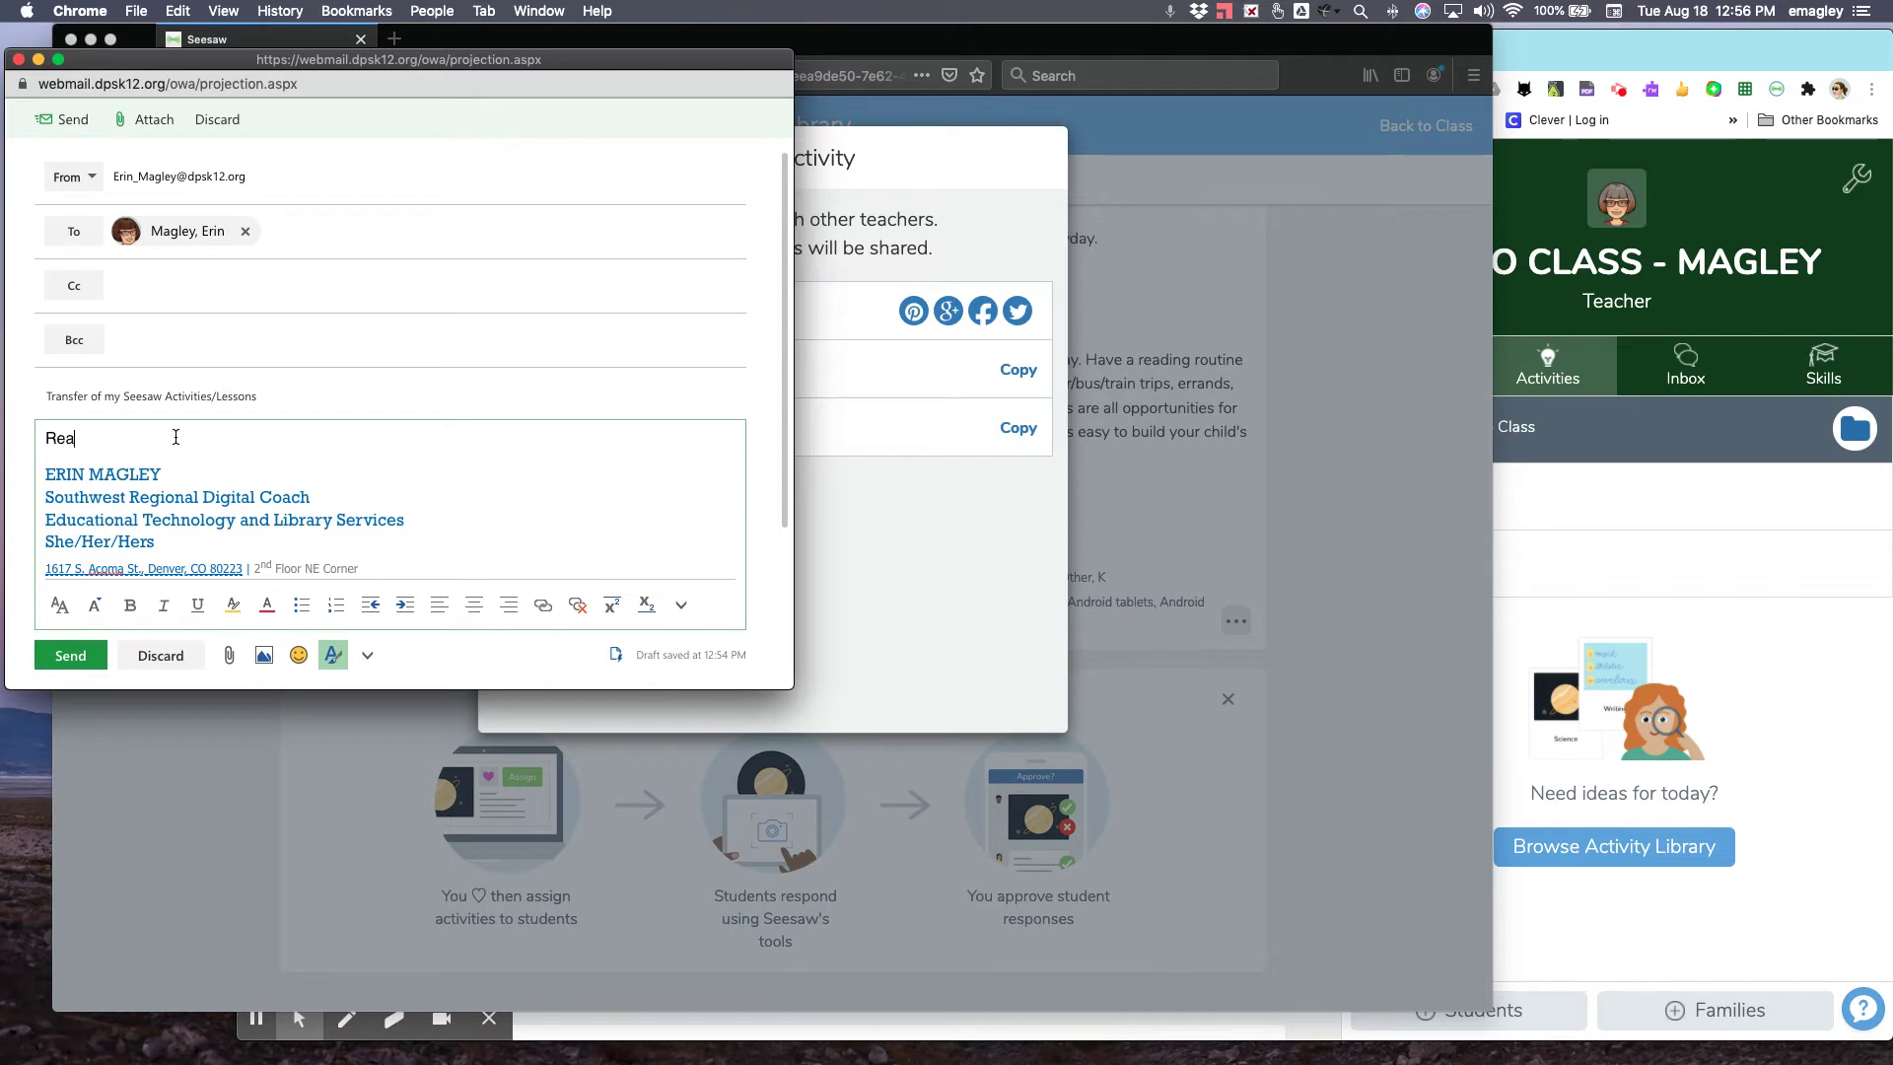
{"action": "type", "text": "ding -"}
{"action": "key", "text": "super+v"}
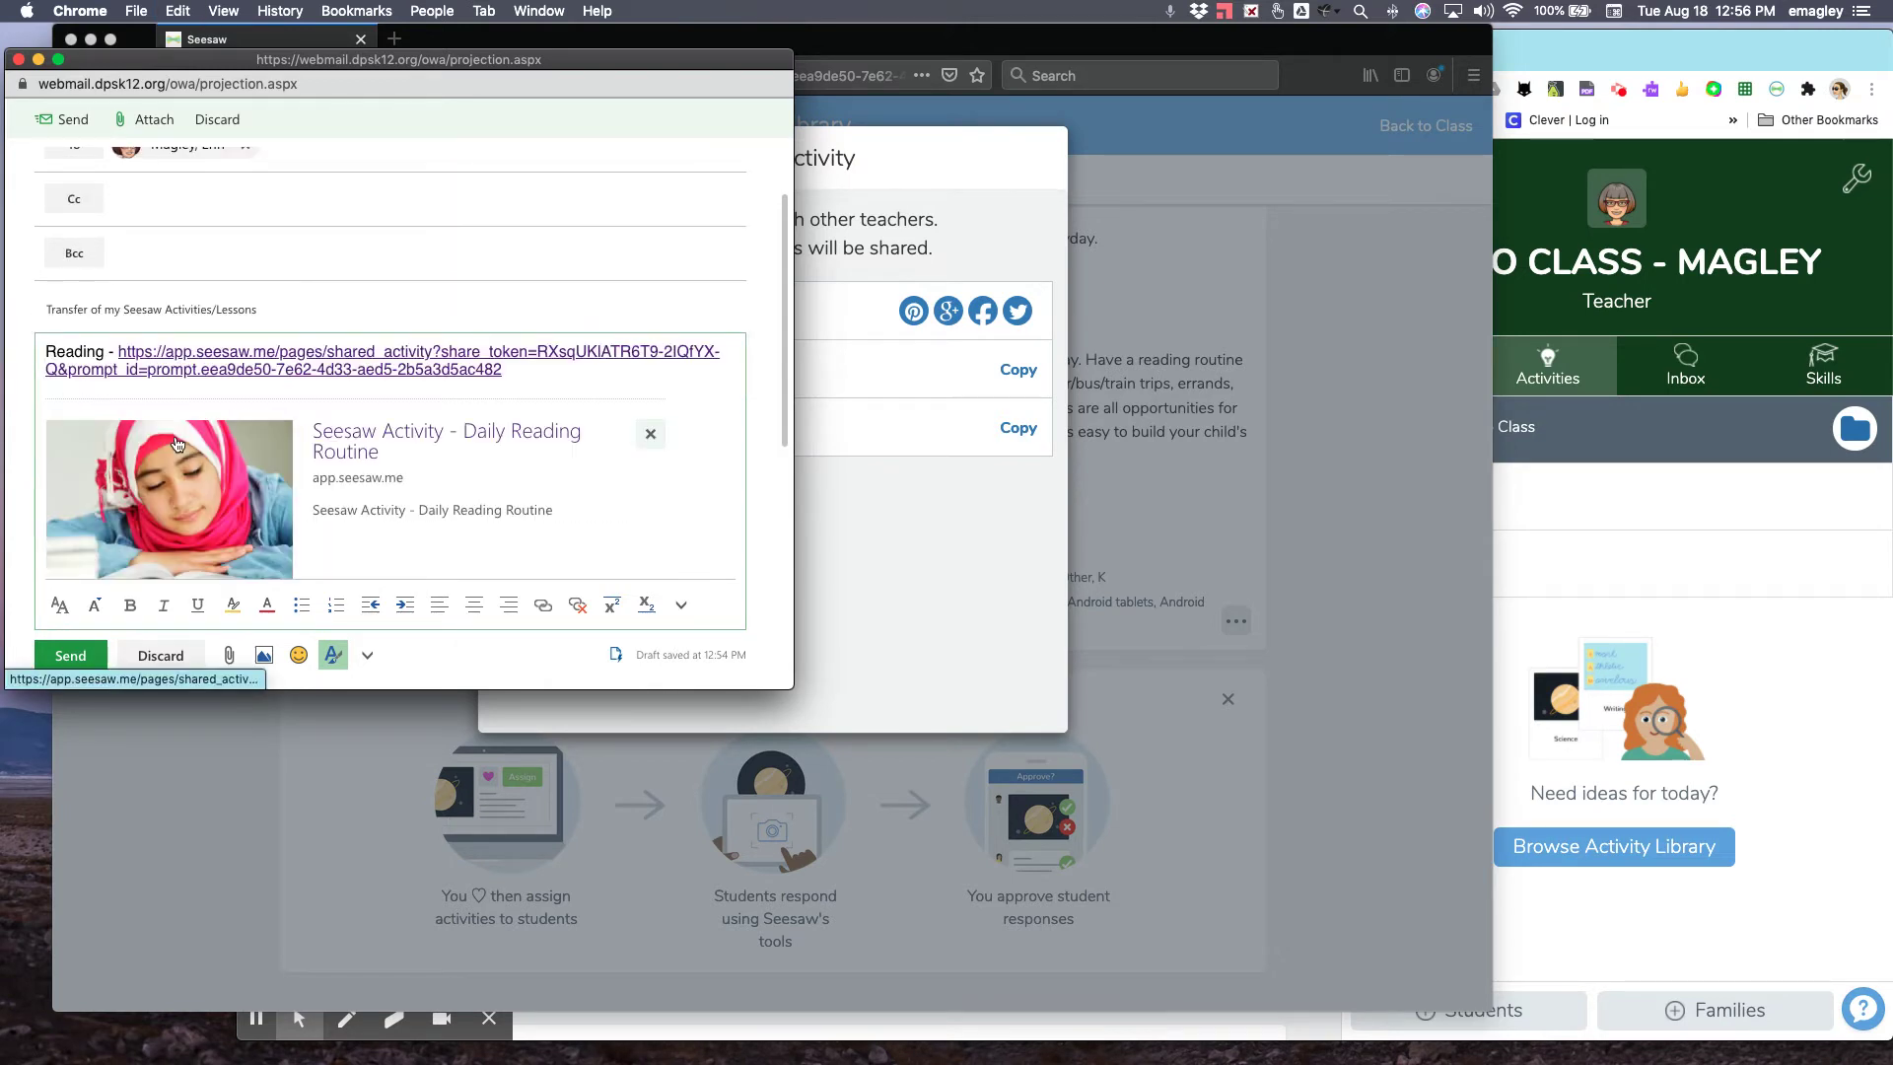
{"action": "left_click", "coordinate": [650, 433]}
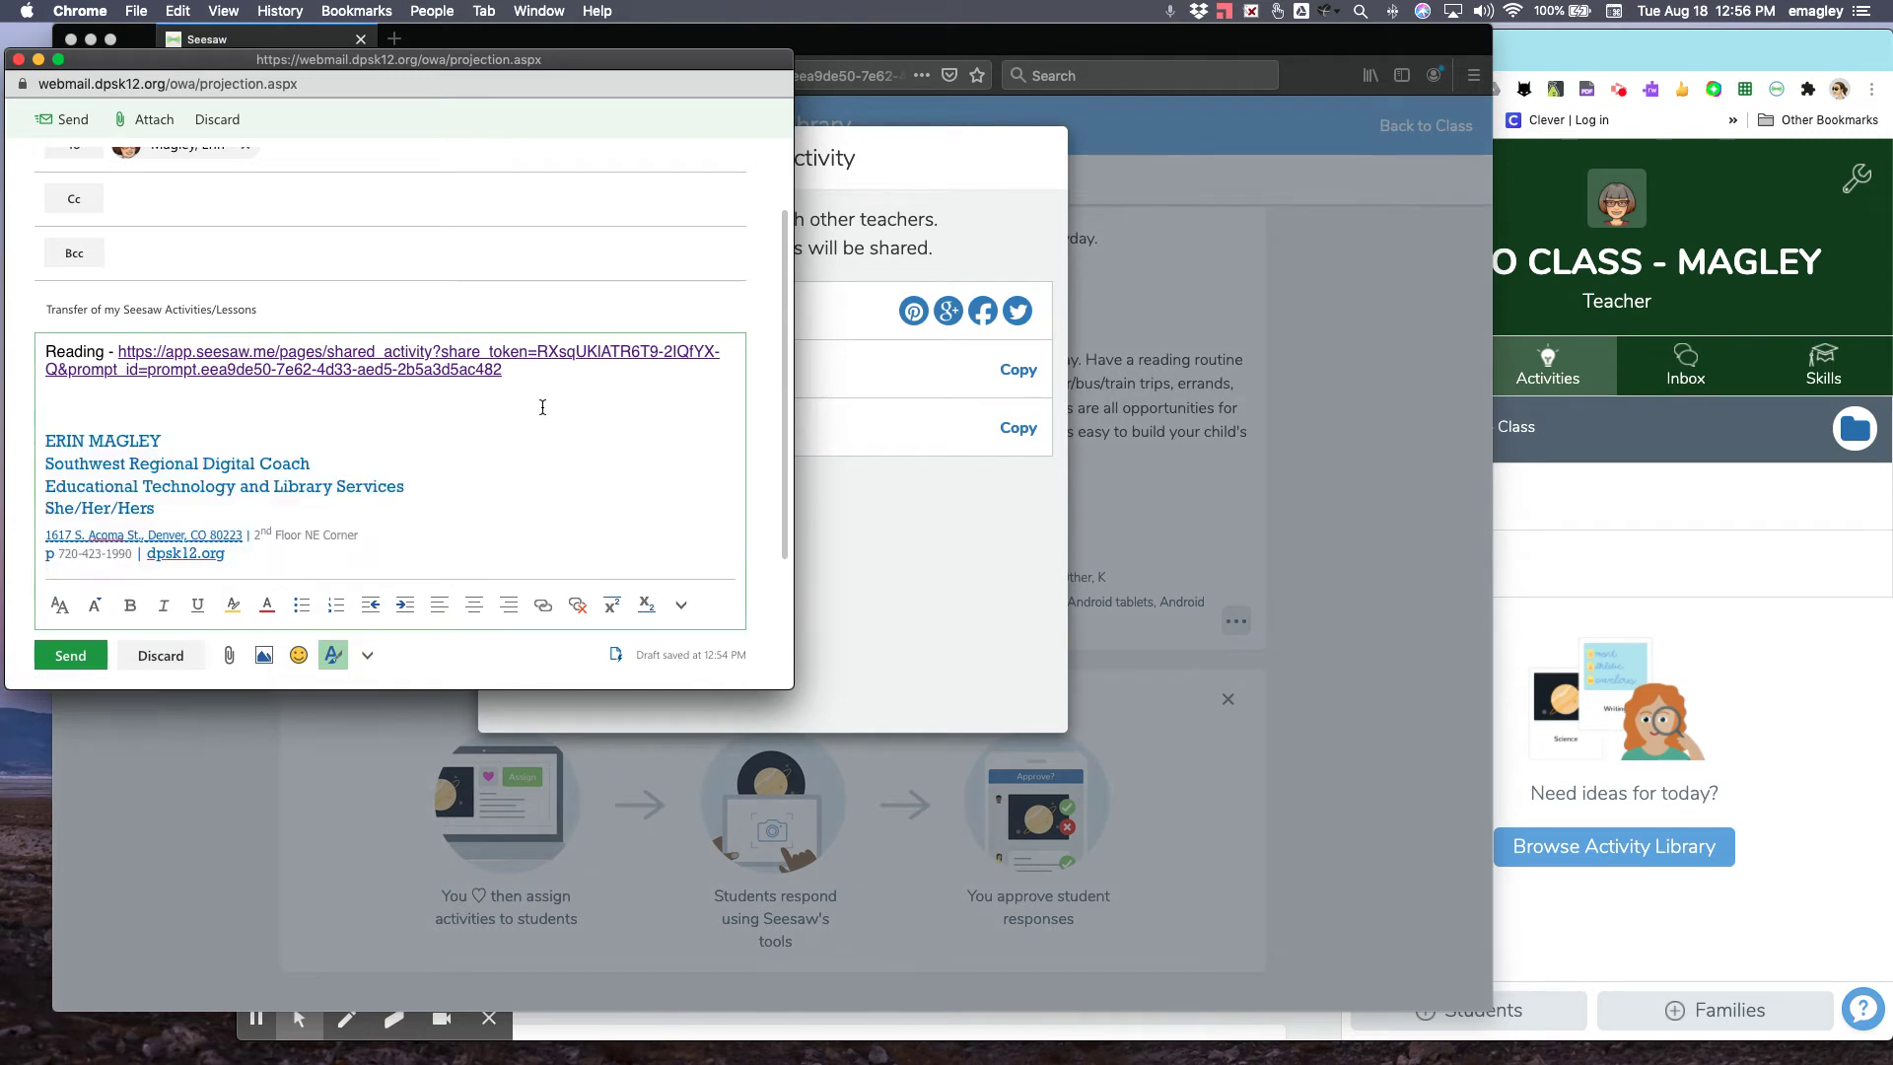
{"action": "type", "text": "Math -"}
Copy the Model Multiplying Fractions activity's teacher link from My Library.
{"action": "left_click", "coordinate": [976, 522]}
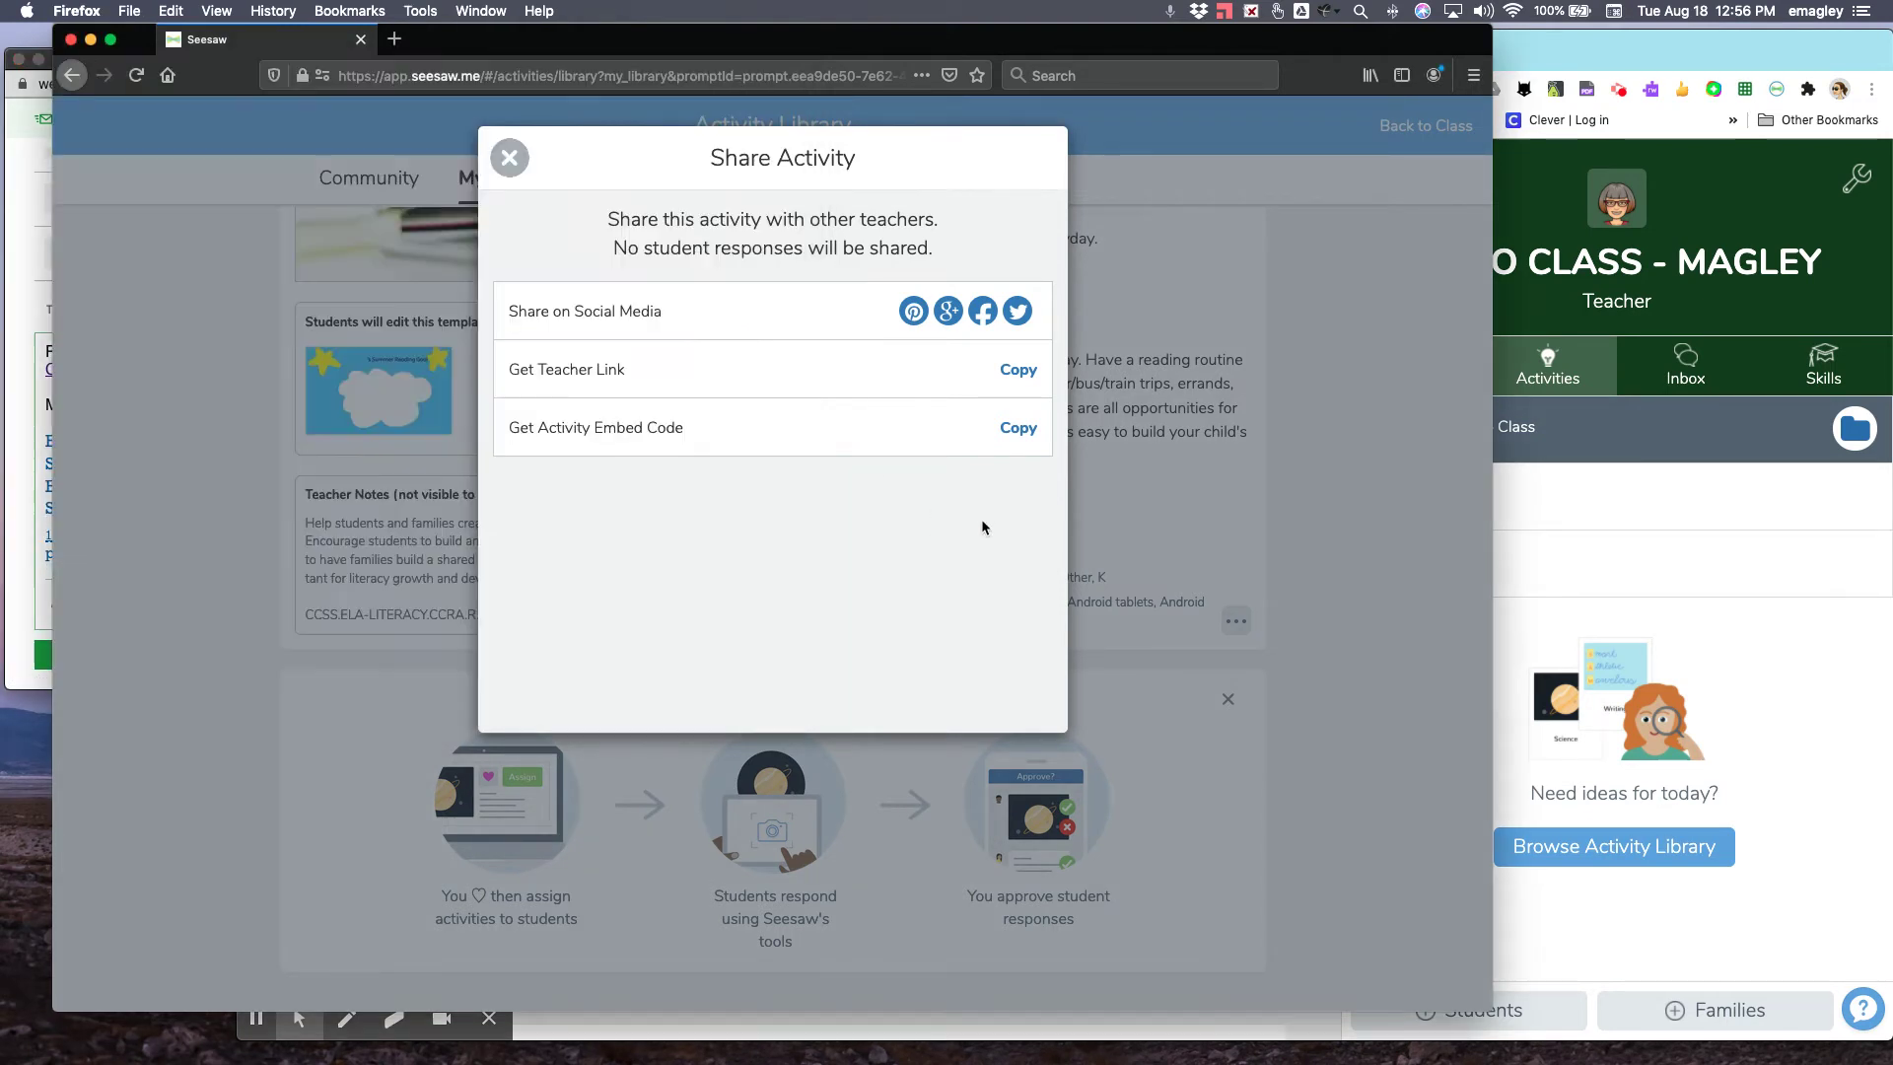
{"action": "left_click", "coordinate": [509, 158]}
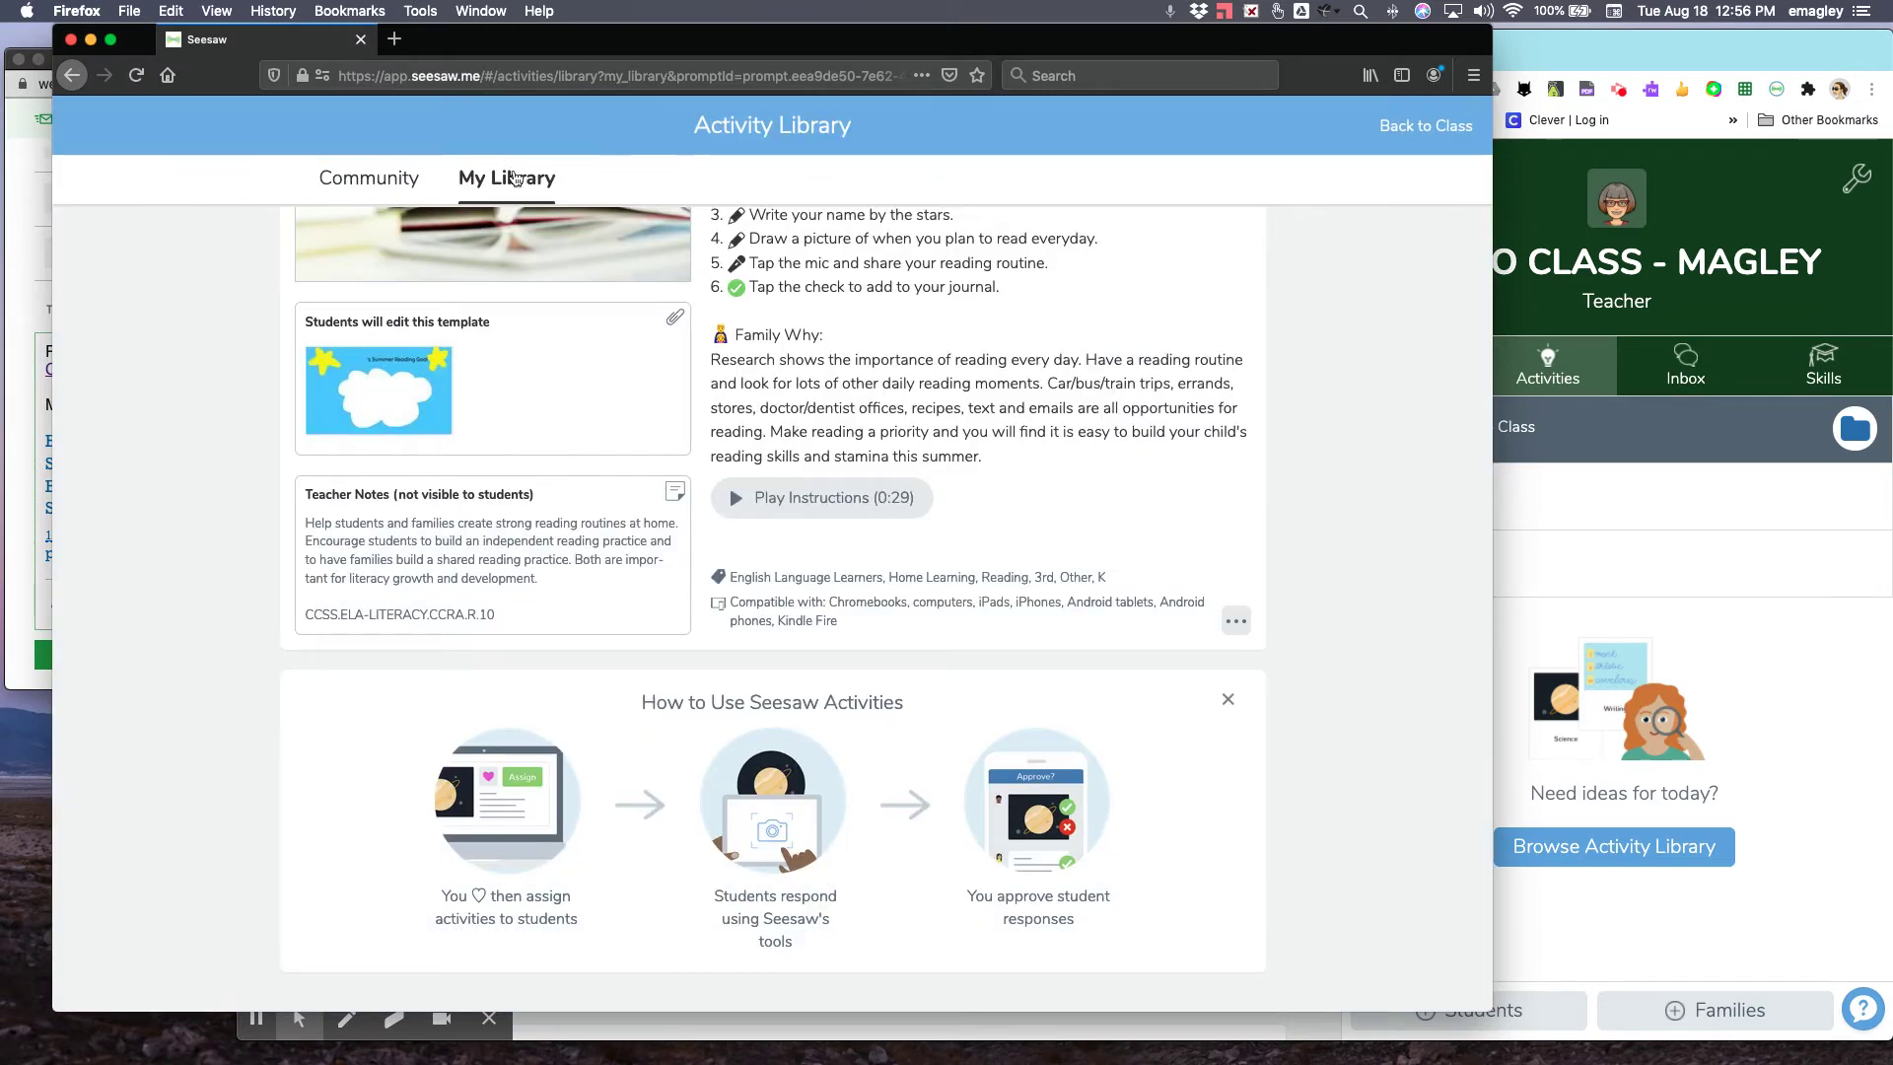
{"action": "left_click", "coordinate": [502, 179]}
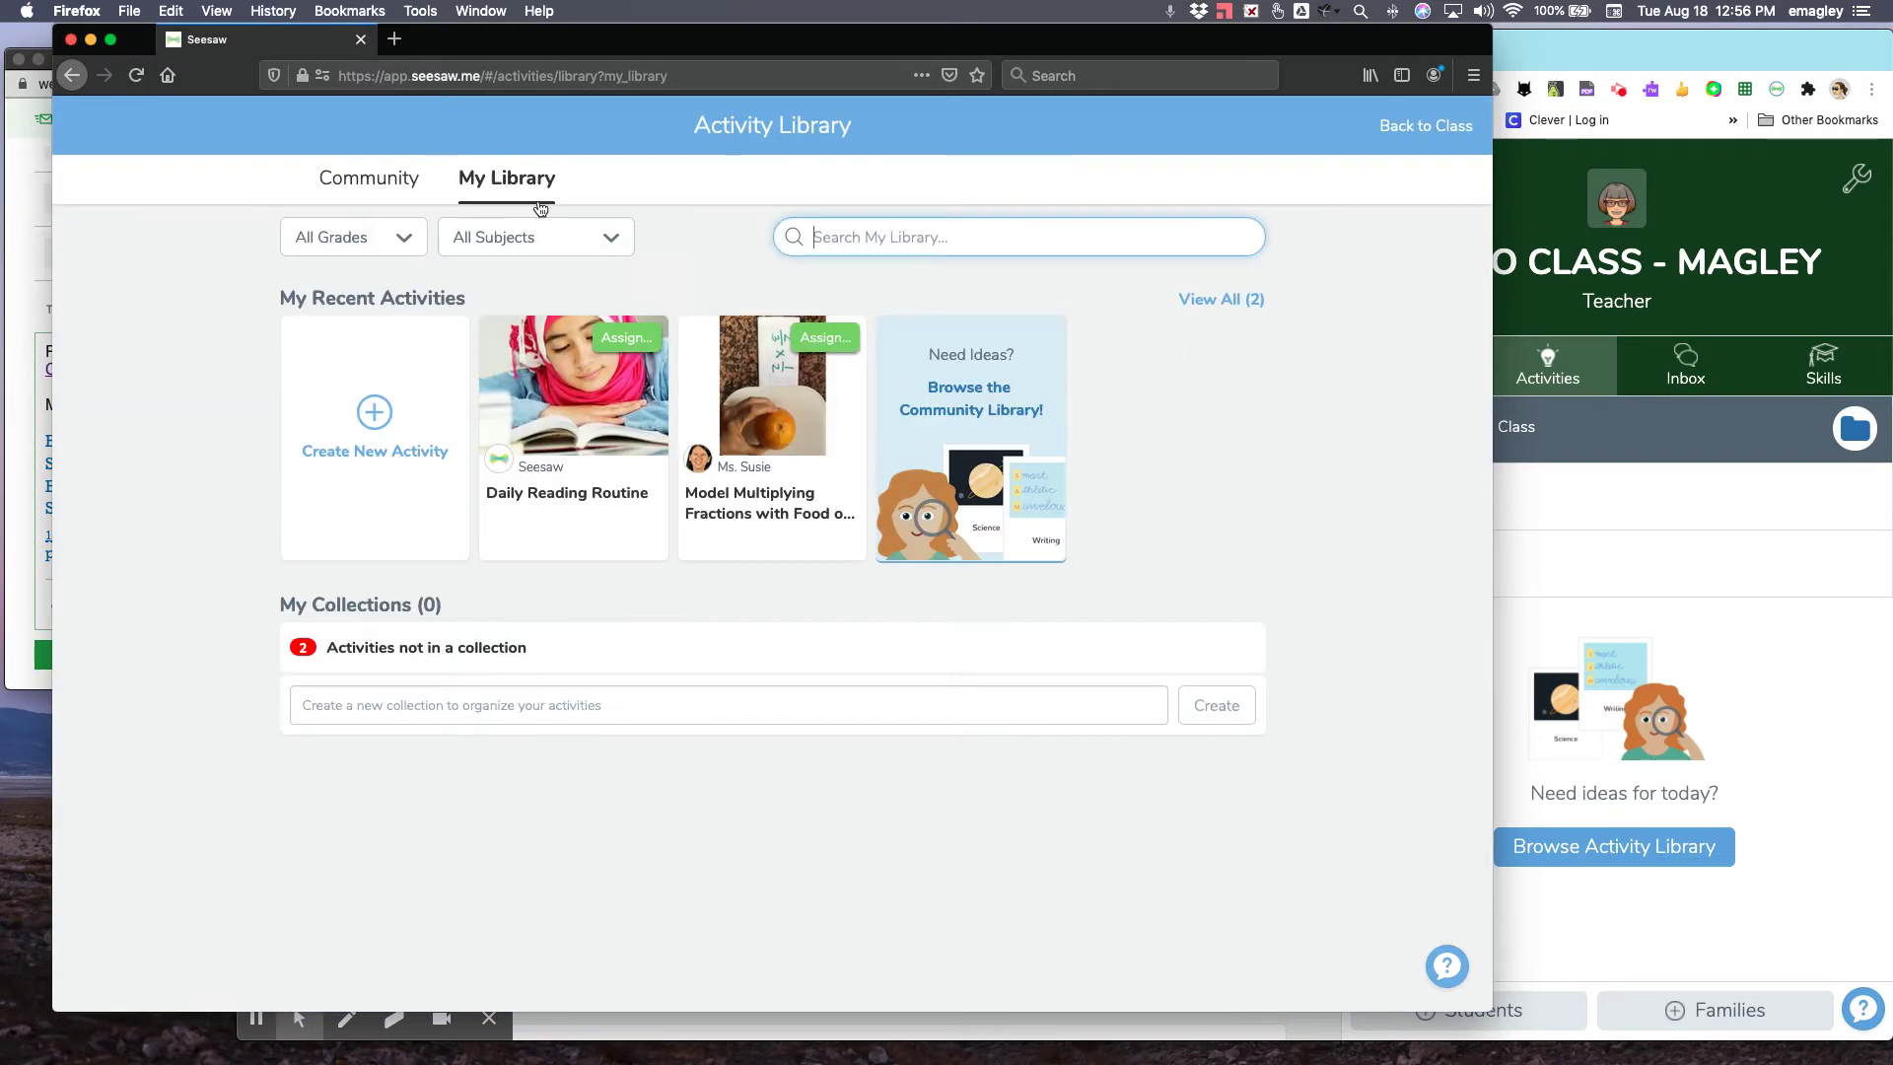
{"action": "left_click", "coordinate": [773, 425]}
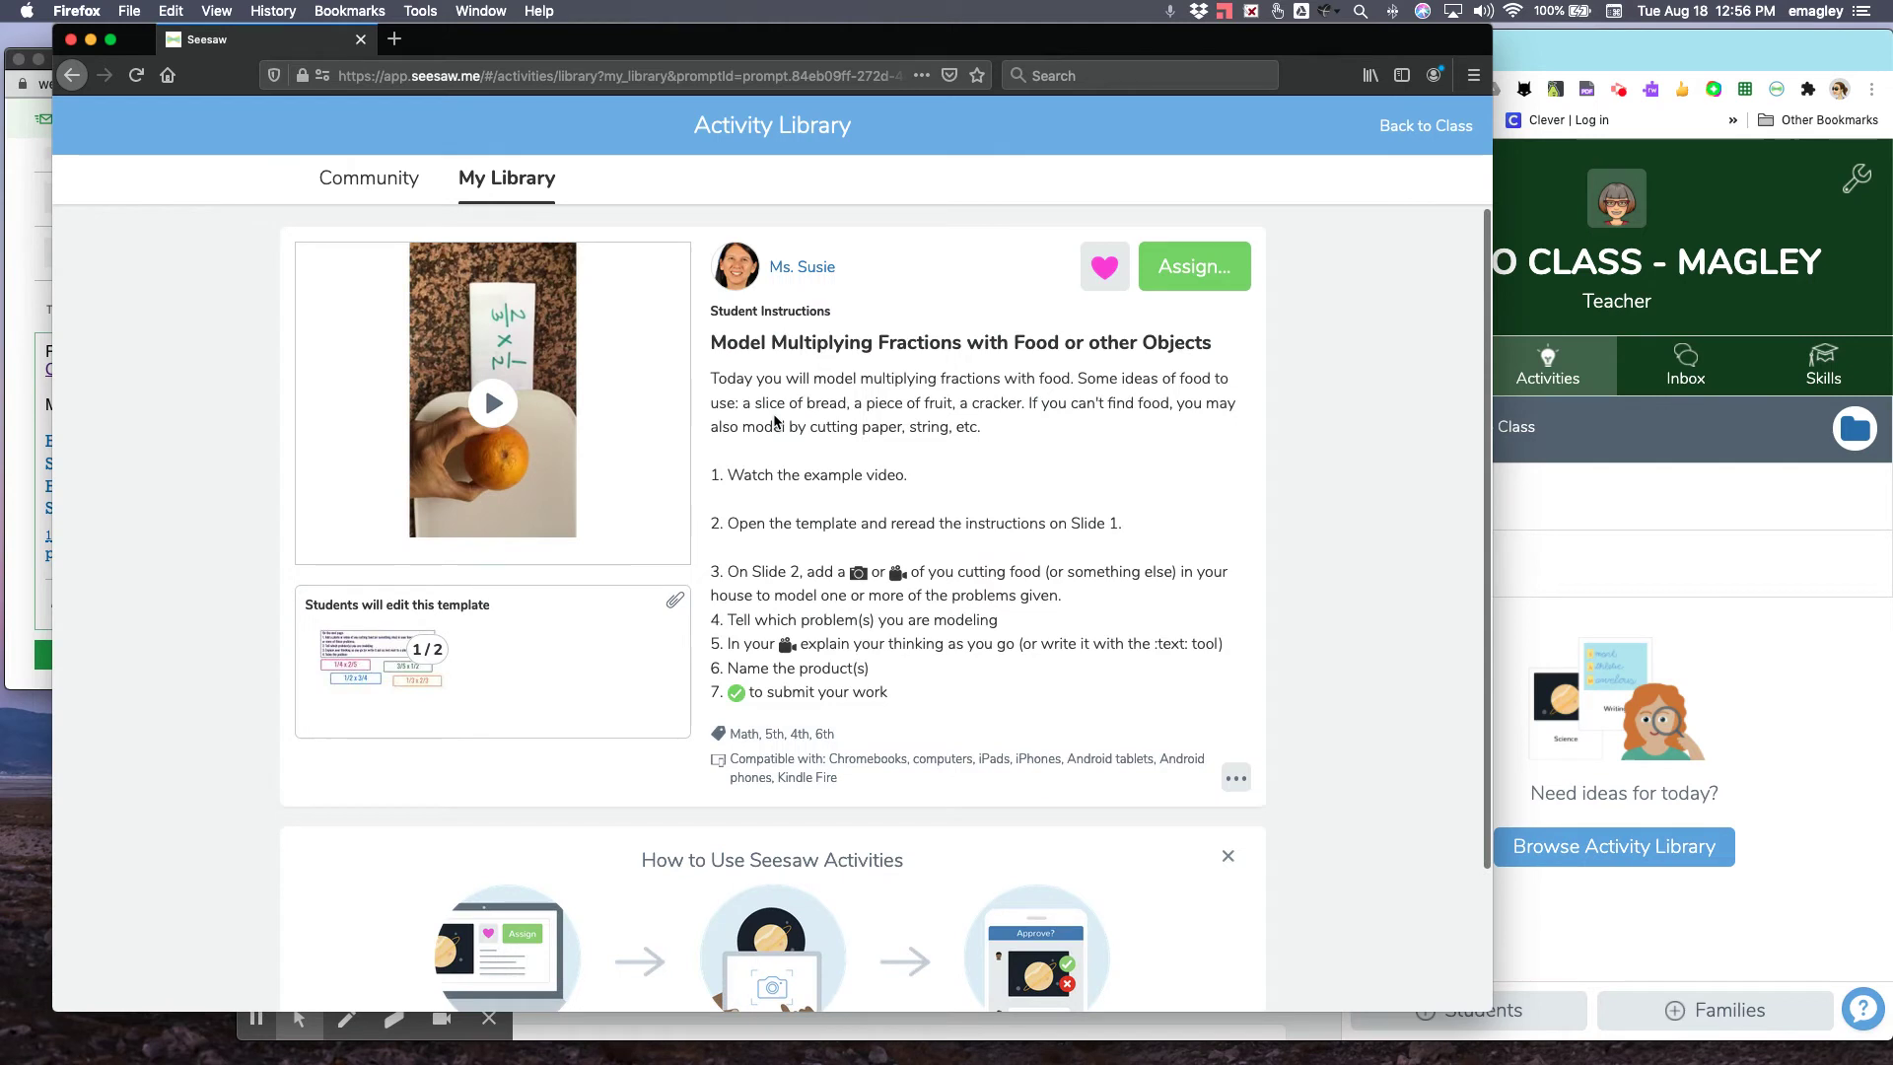
{"action": "left_click", "coordinate": [1234, 776]}
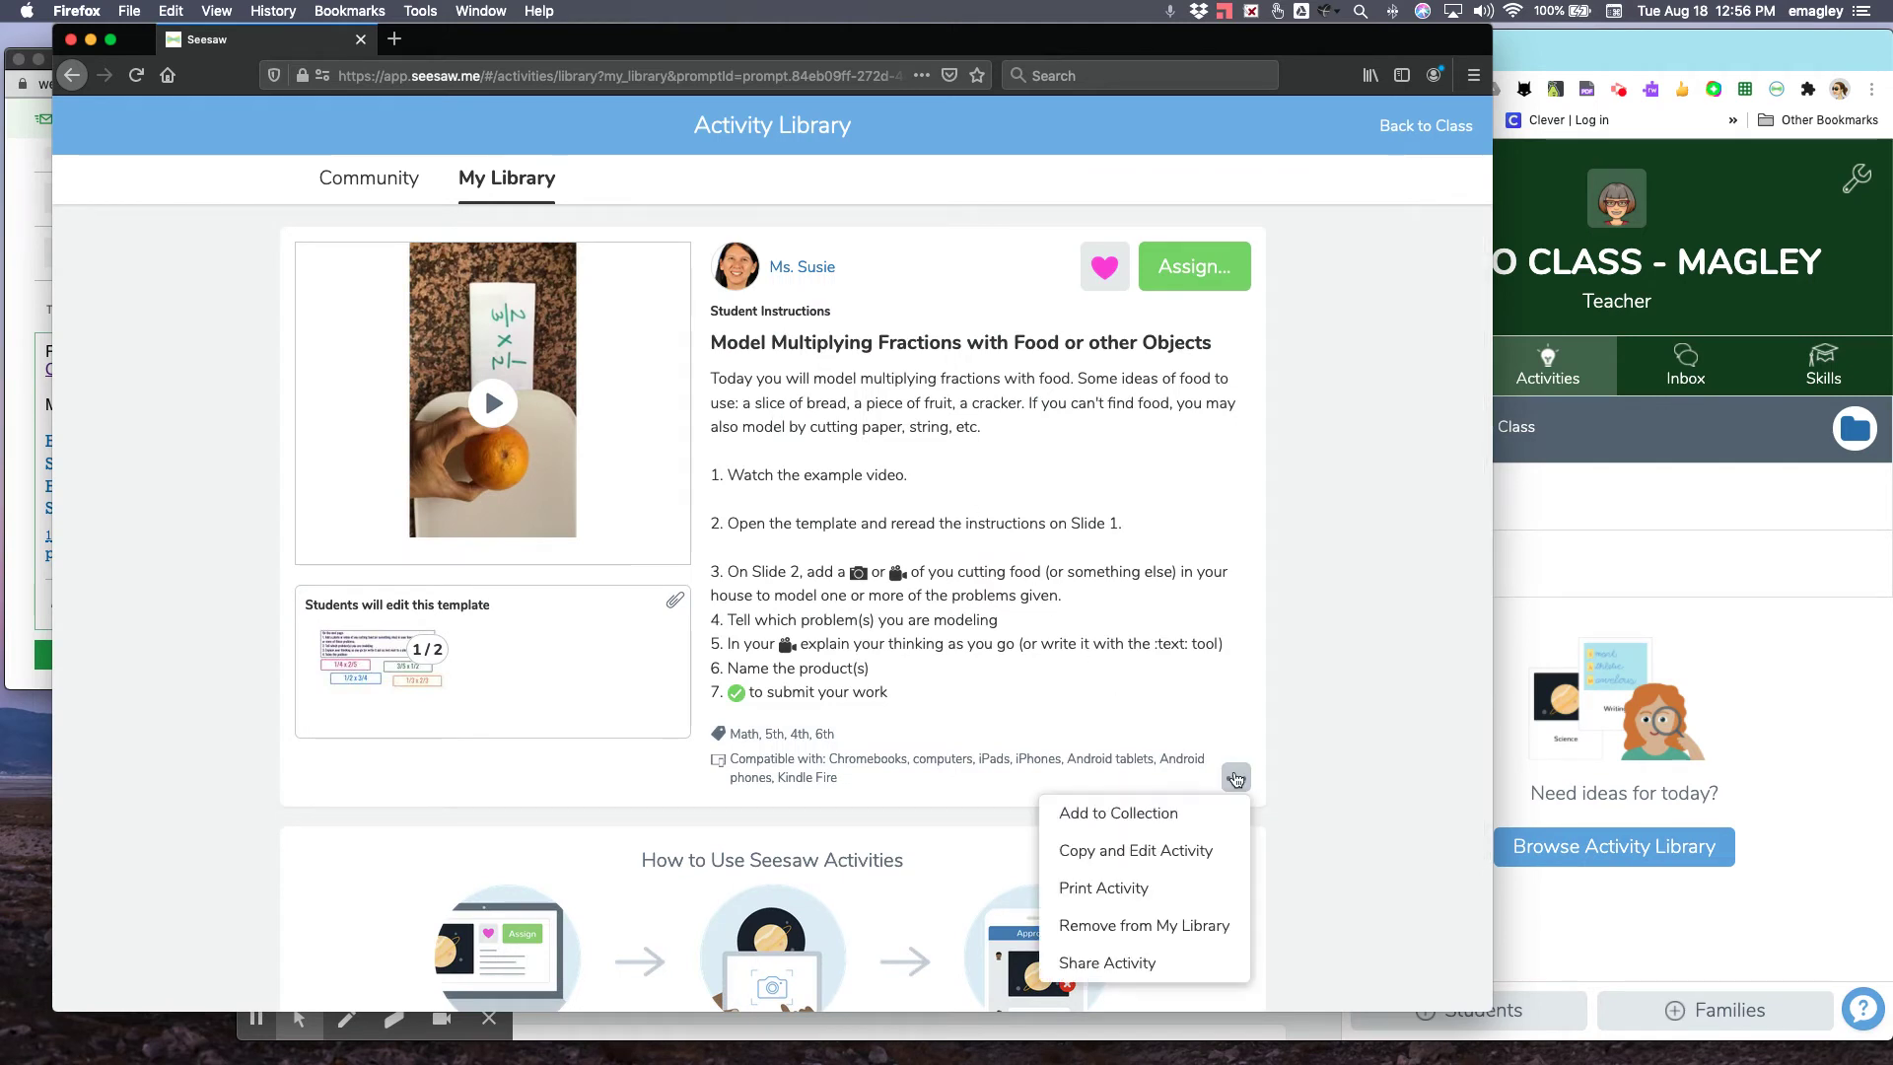
{"action": "left_click", "coordinate": [1132, 966]}
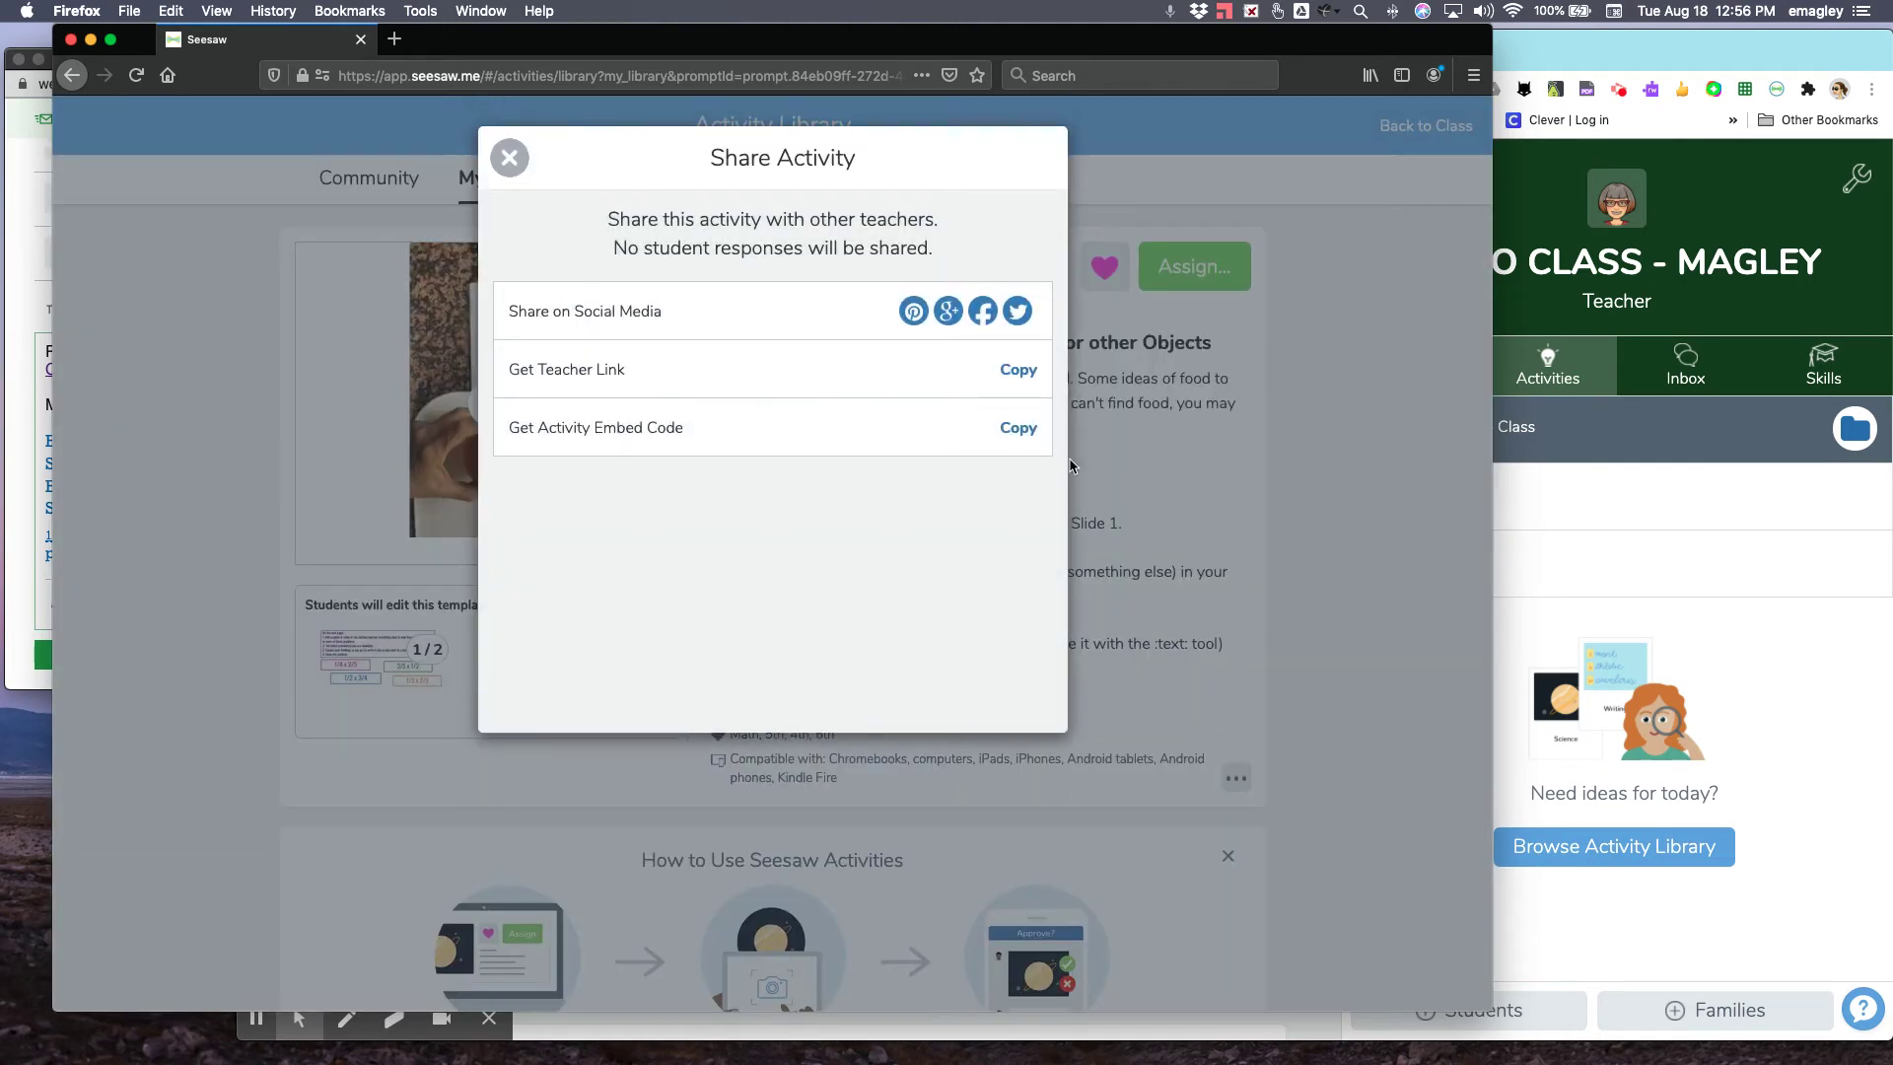
{"action": "left_click", "coordinate": [1018, 370]}
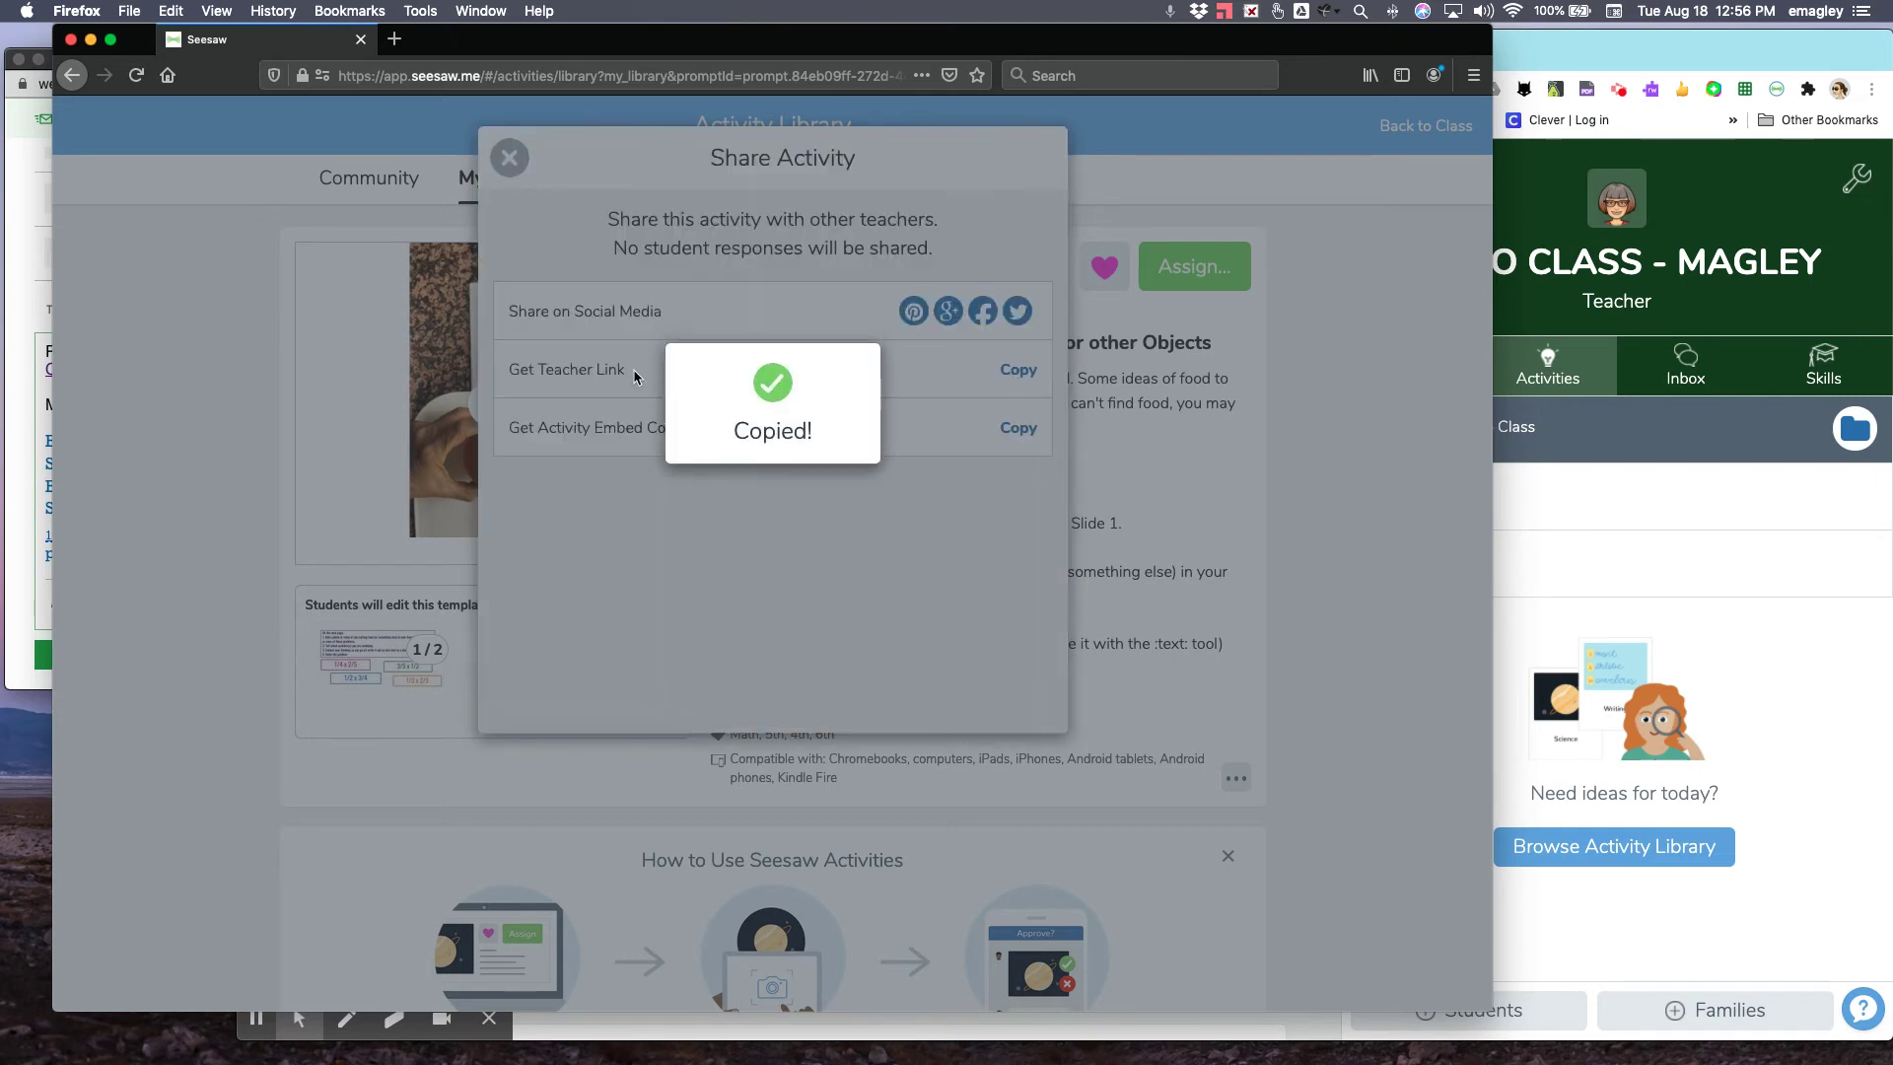
Paste that link after 'Math -', remove its preview card, and send the email.
{"action": "left_click", "coordinate": [35, 500]}
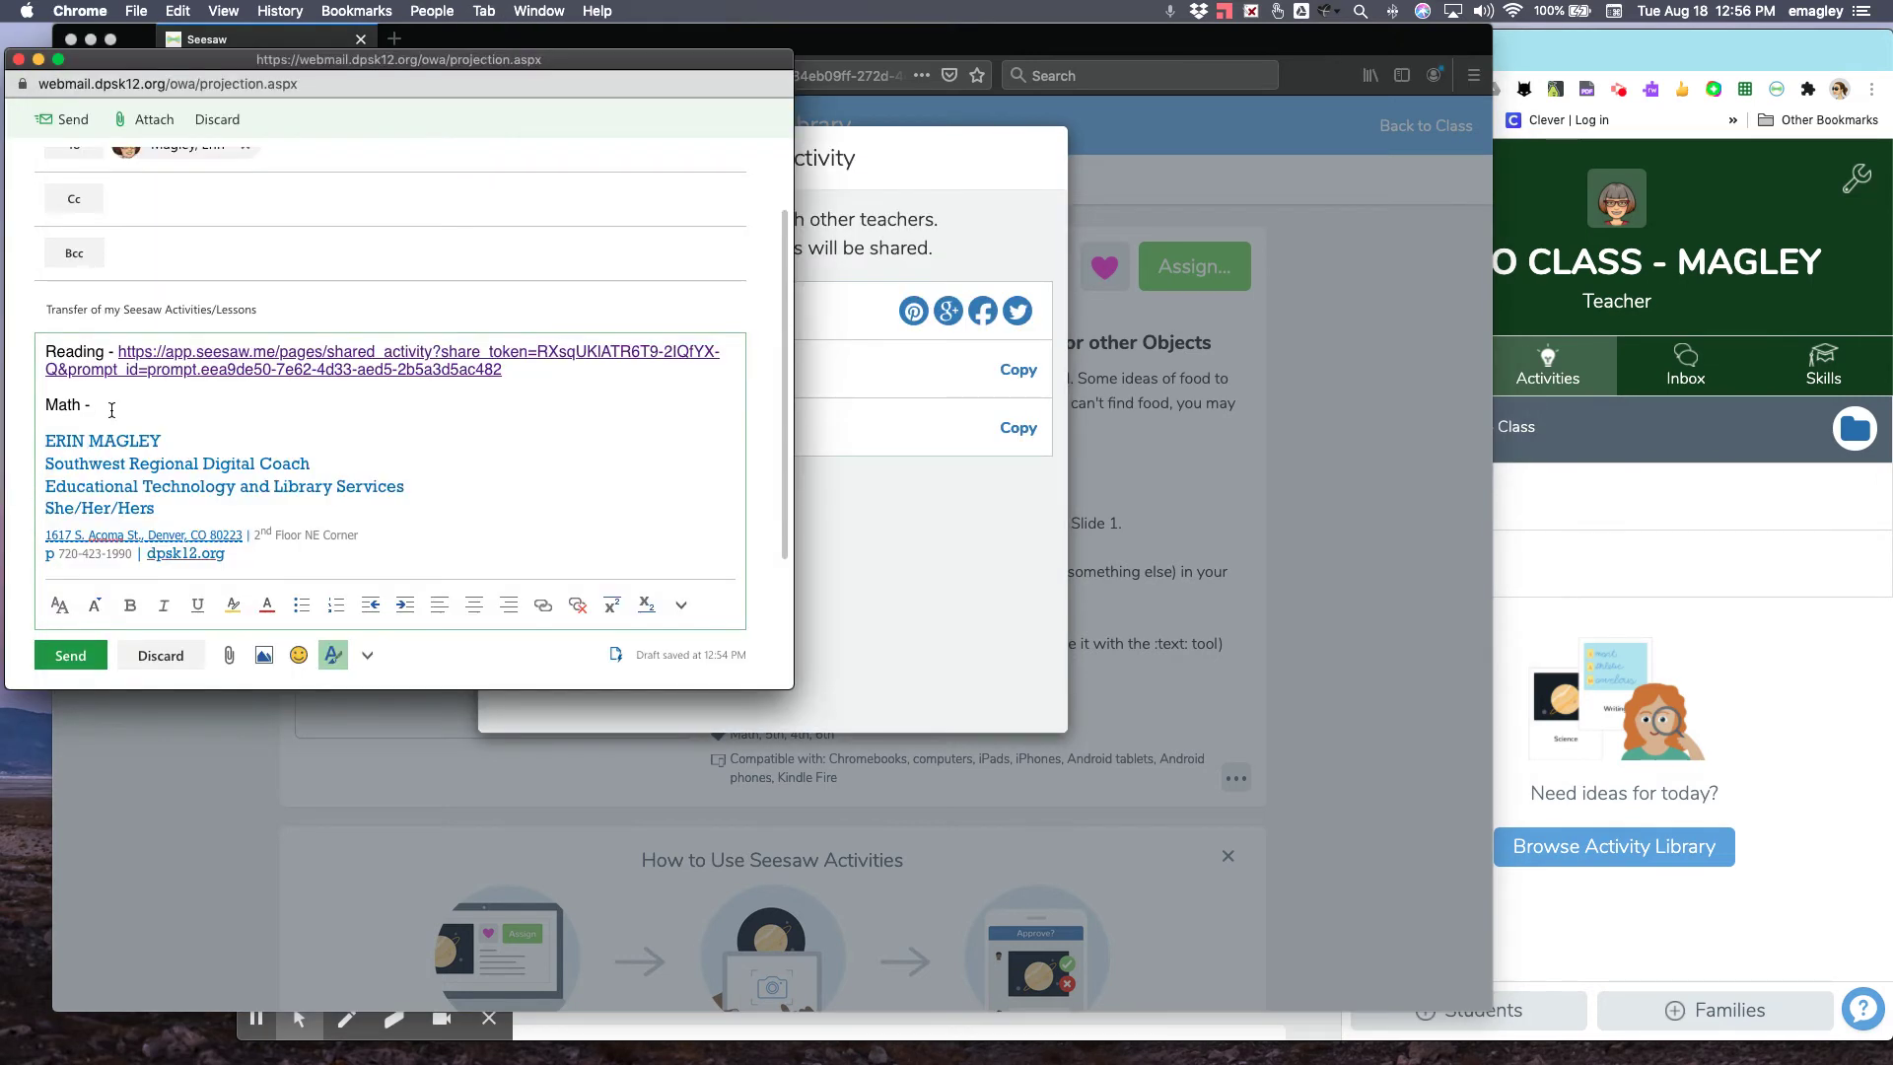
{"action": "key", "text": "super+v"}
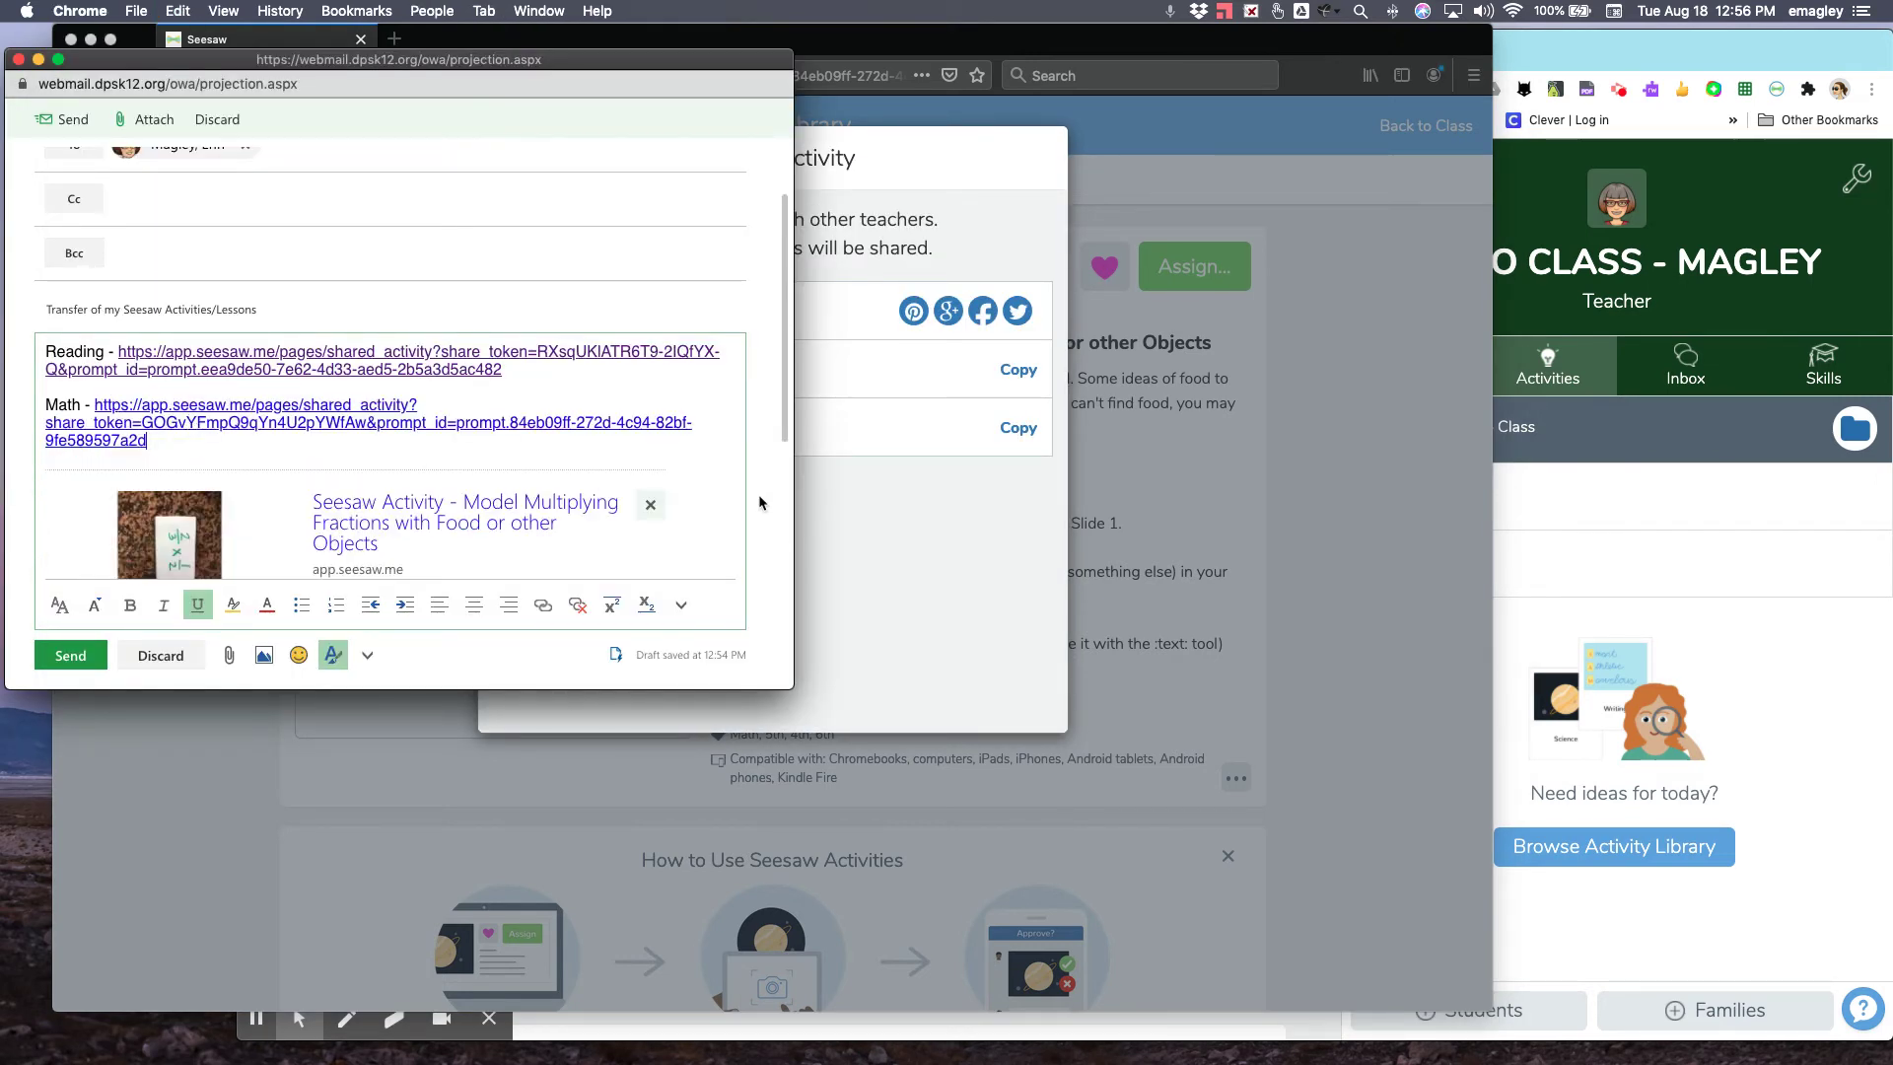
{"action": "left_click", "coordinate": [649, 505]}
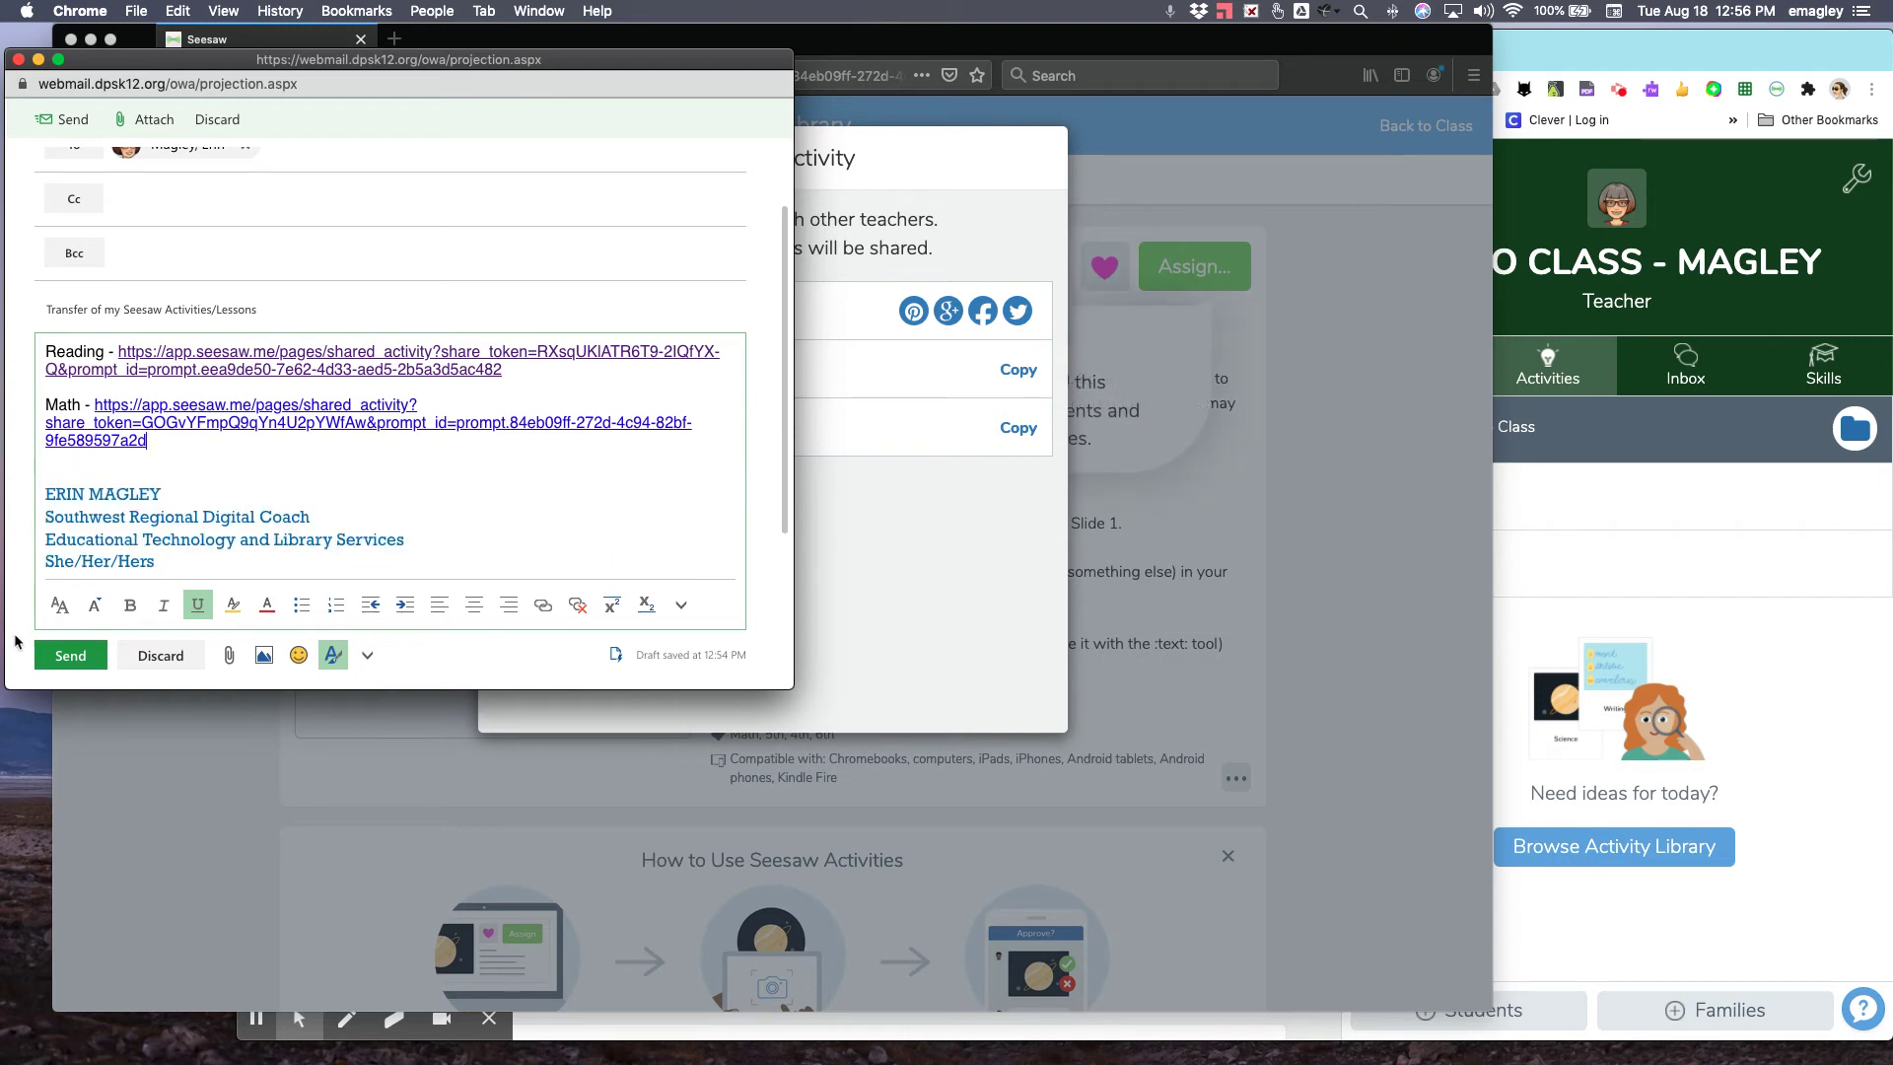
{"action": "left_click", "coordinate": [66, 657]}
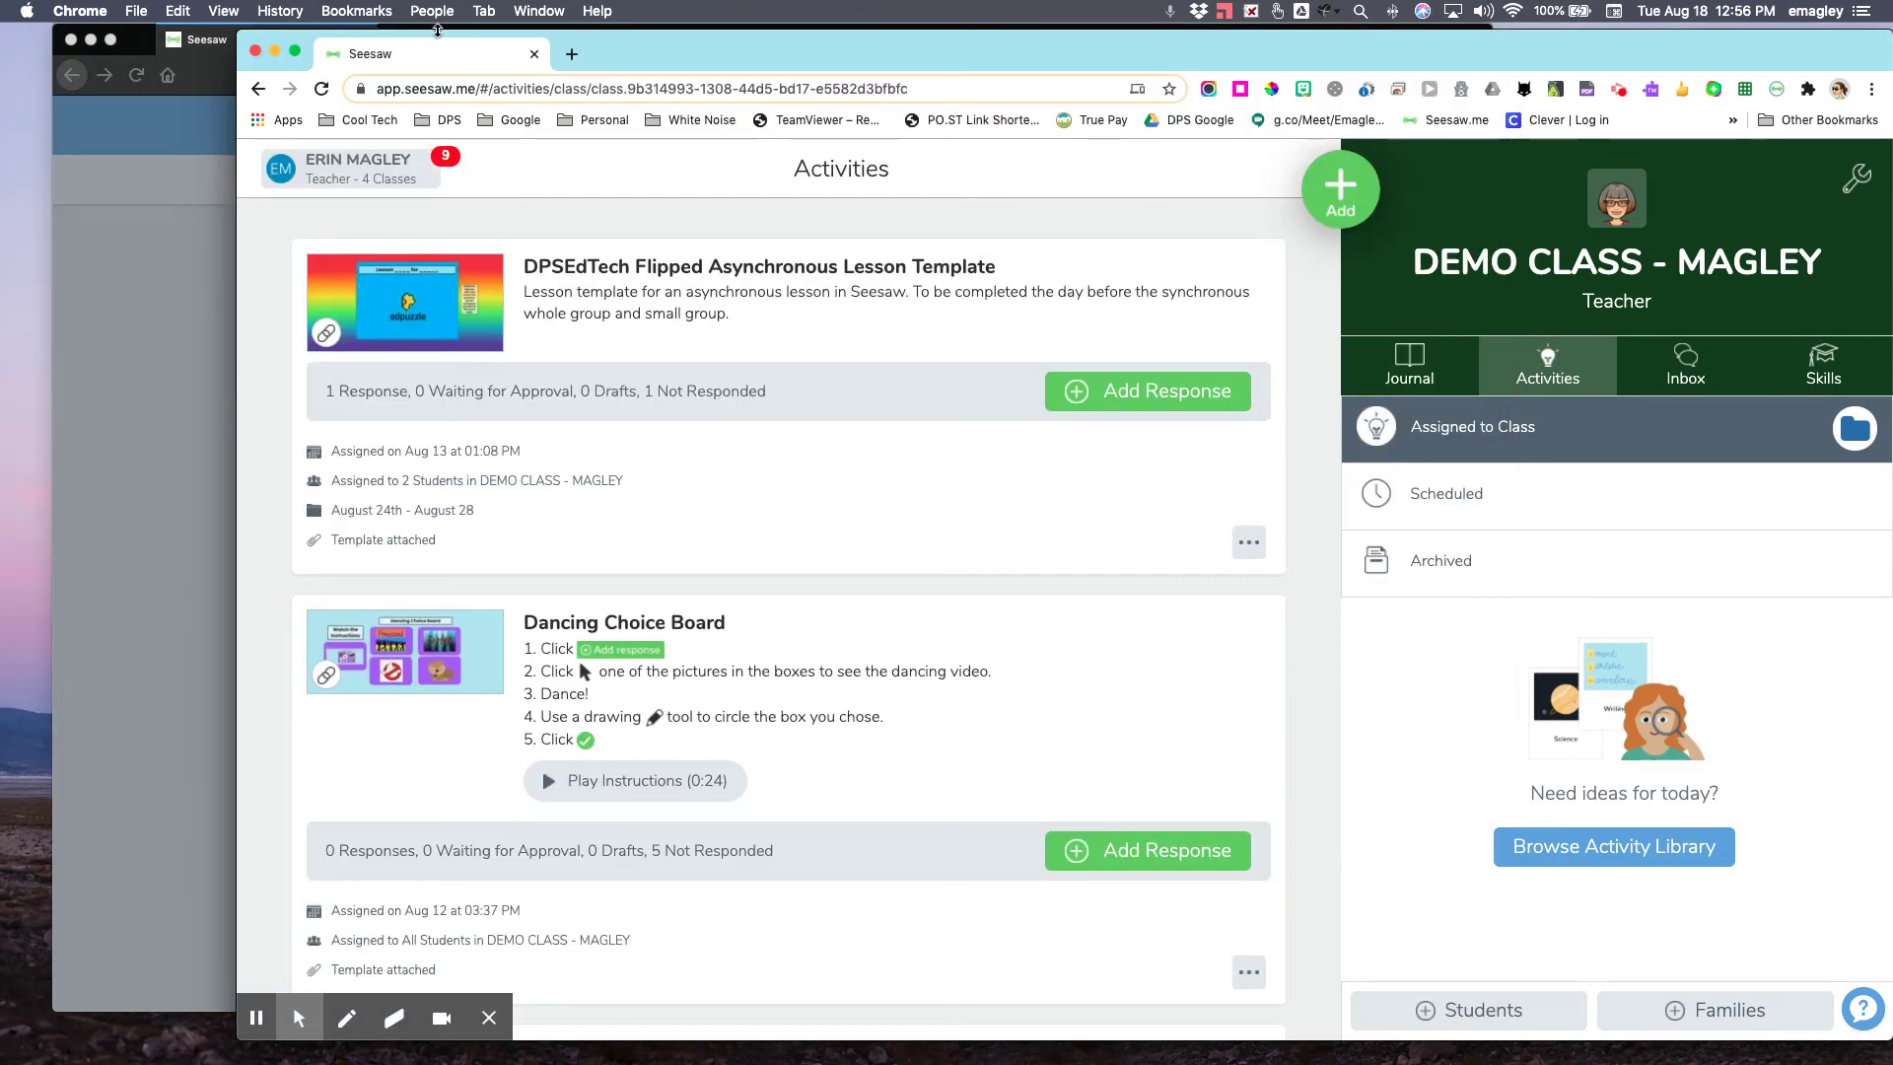
Open the email's Reading link to show the shared Daily Reading Routine page.
{"action": "mouse_move", "coordinate": [647, 56]}
{"action": "left_mouse_down"}
{"action": "mouse_move", "coordinate": [376, 48]}
{"action": "mouse_move", "coordinate": [455, 49]}
{"action": "left_mouse_up"}
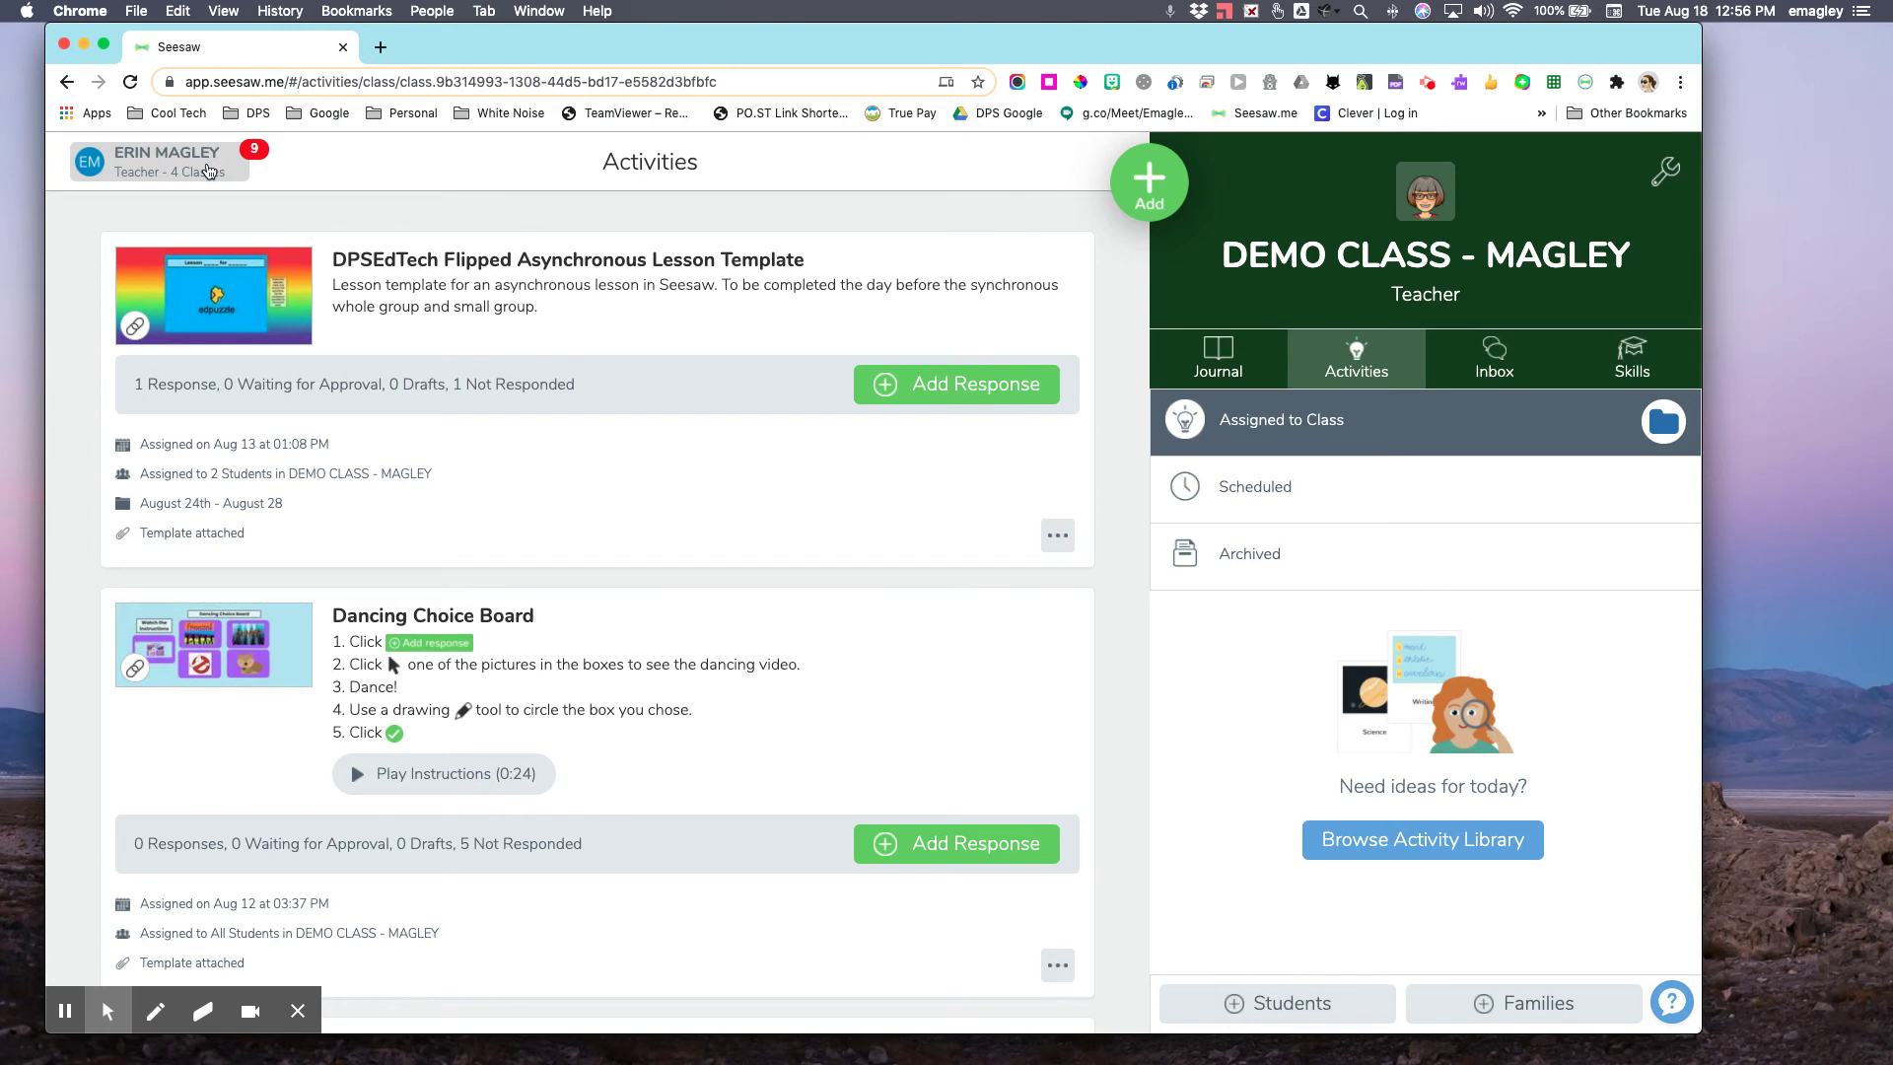
{"action": "left_click", "coordinate": [207, 172]}
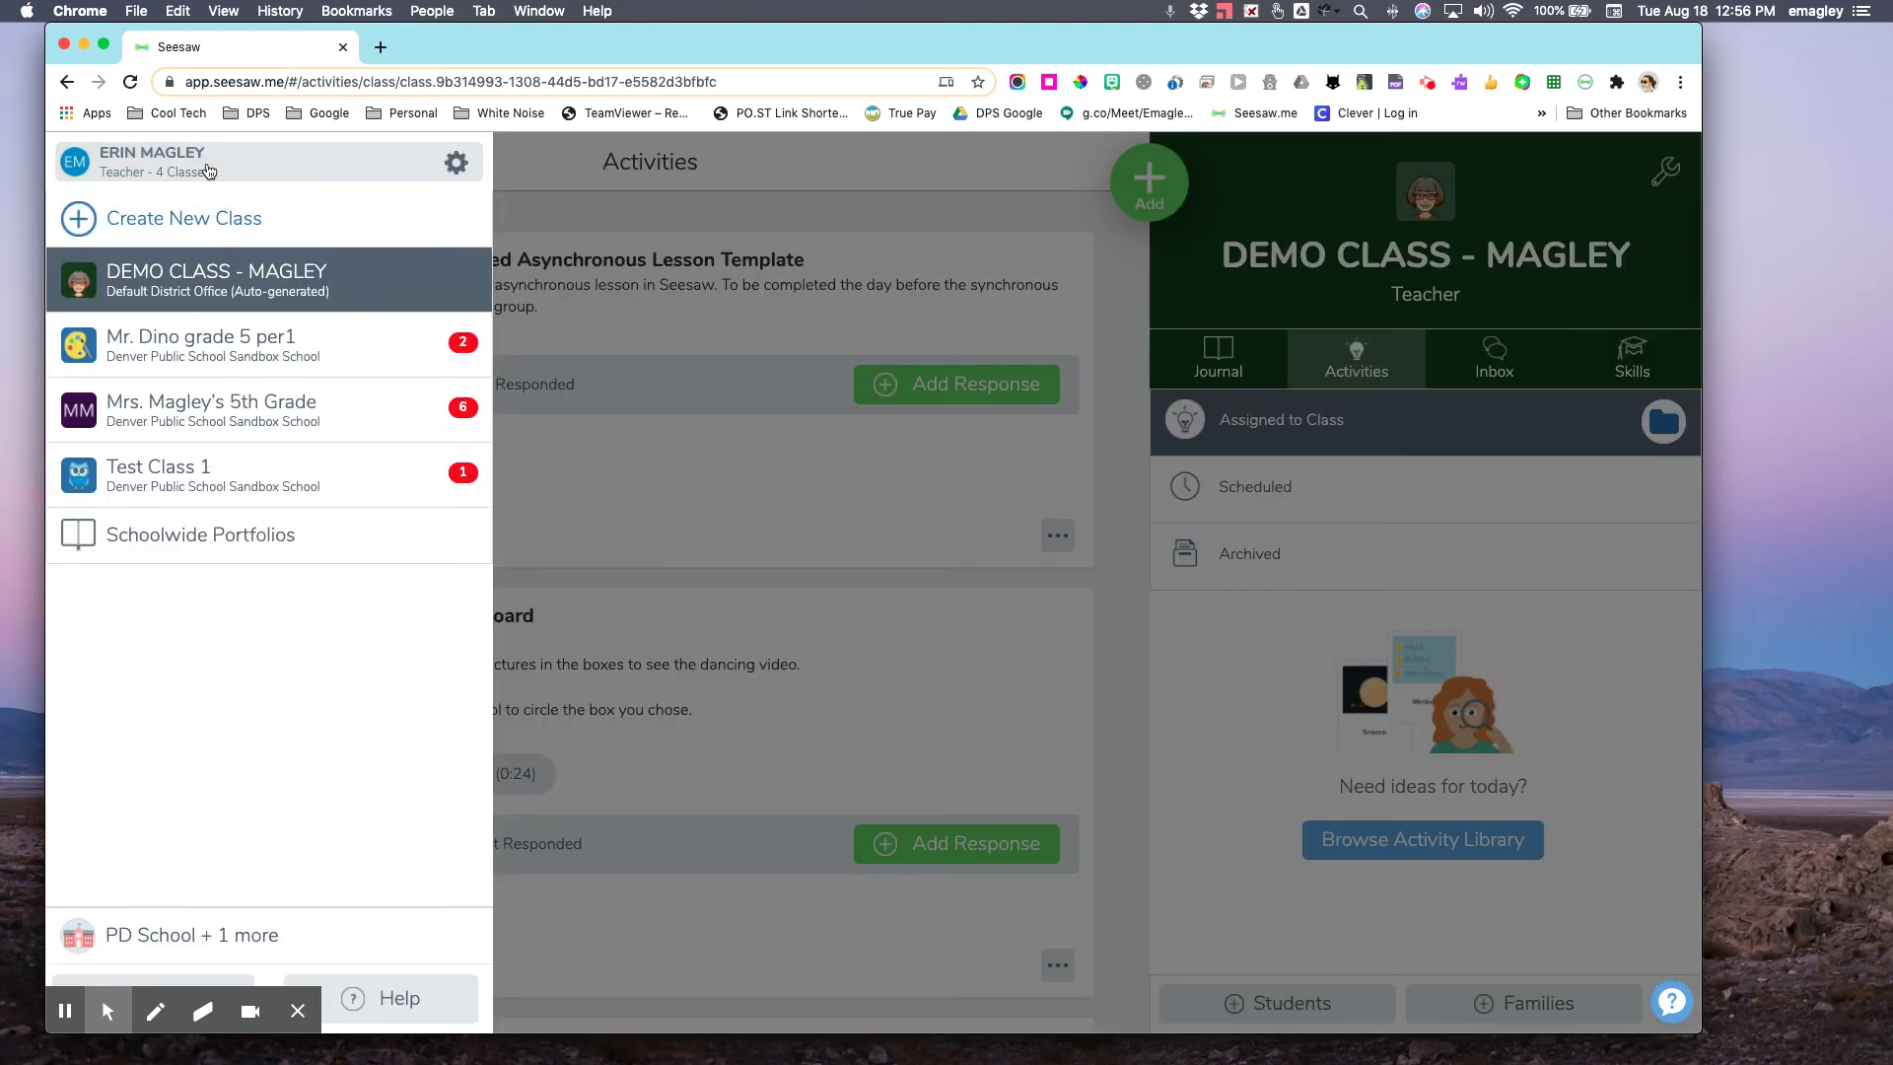
{"action": "left_click", "coordinate": [517, 161]}
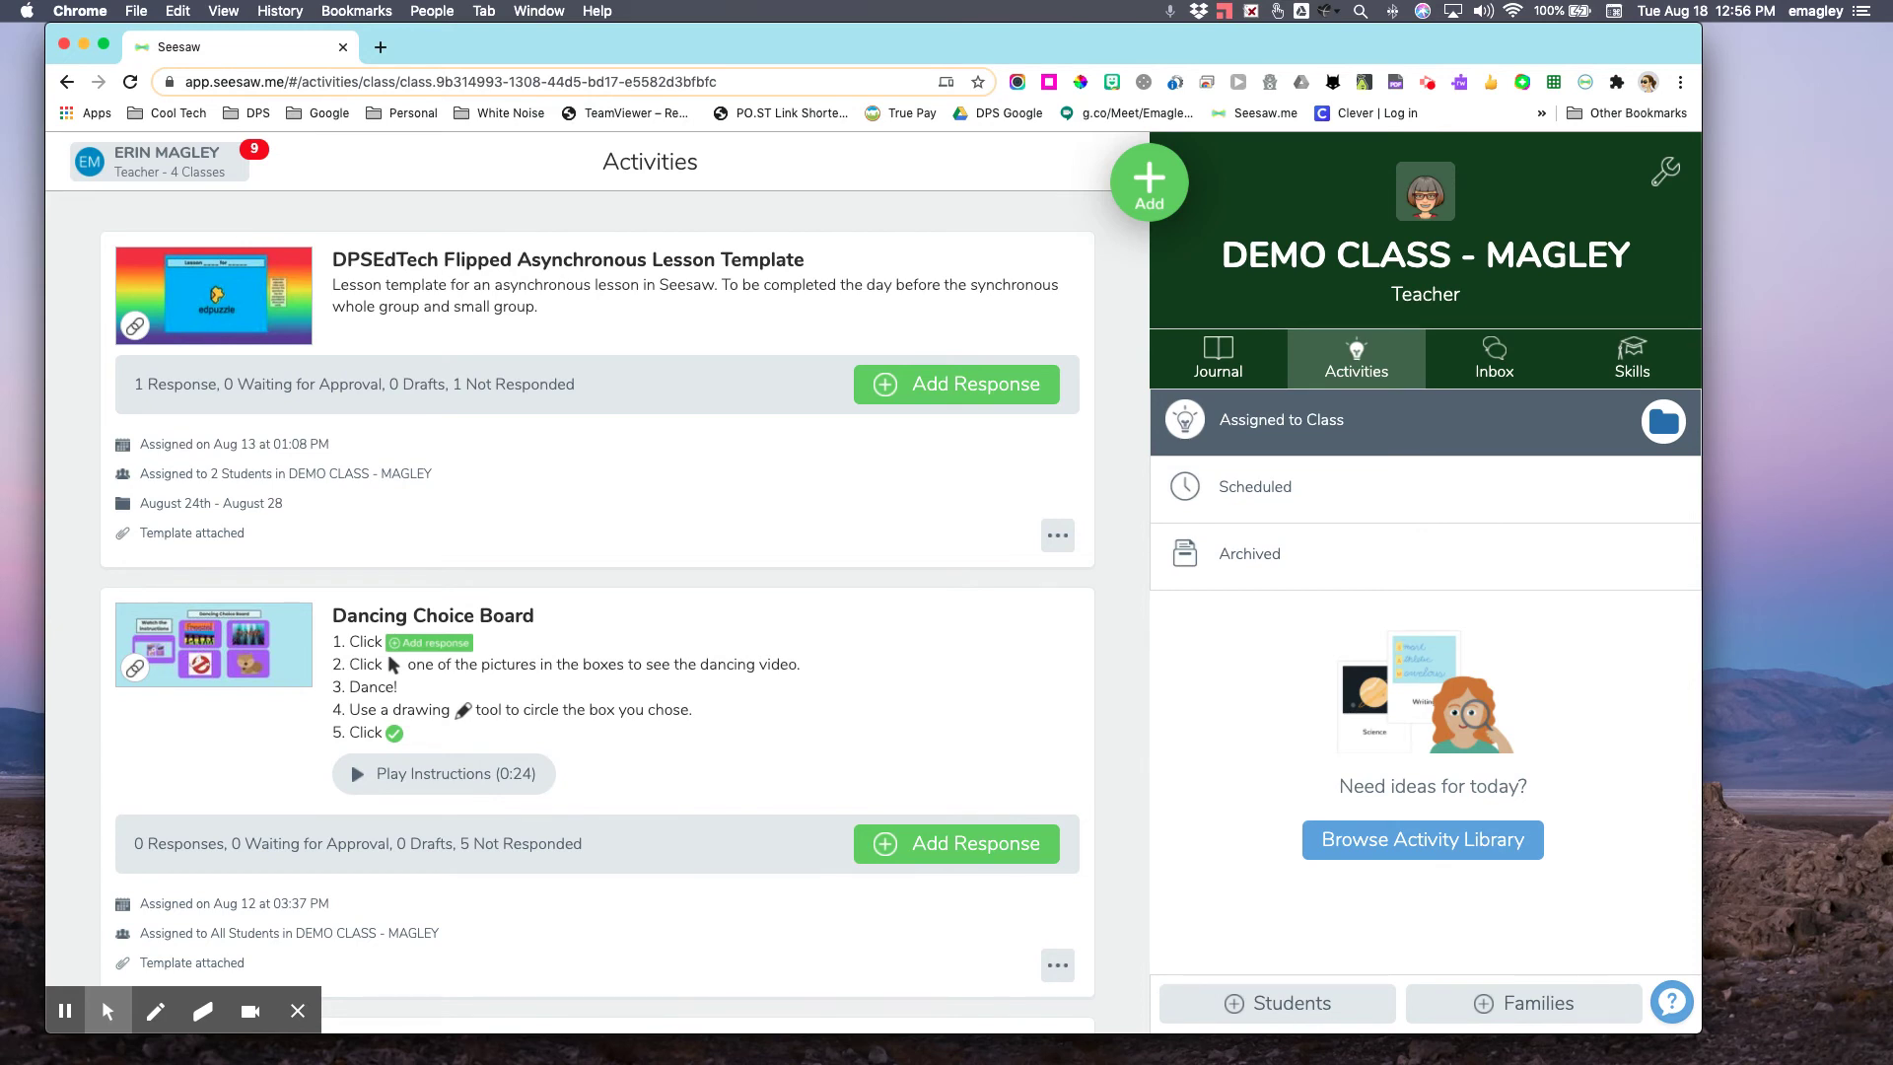
{"action": "key", "text": "super+grave"}
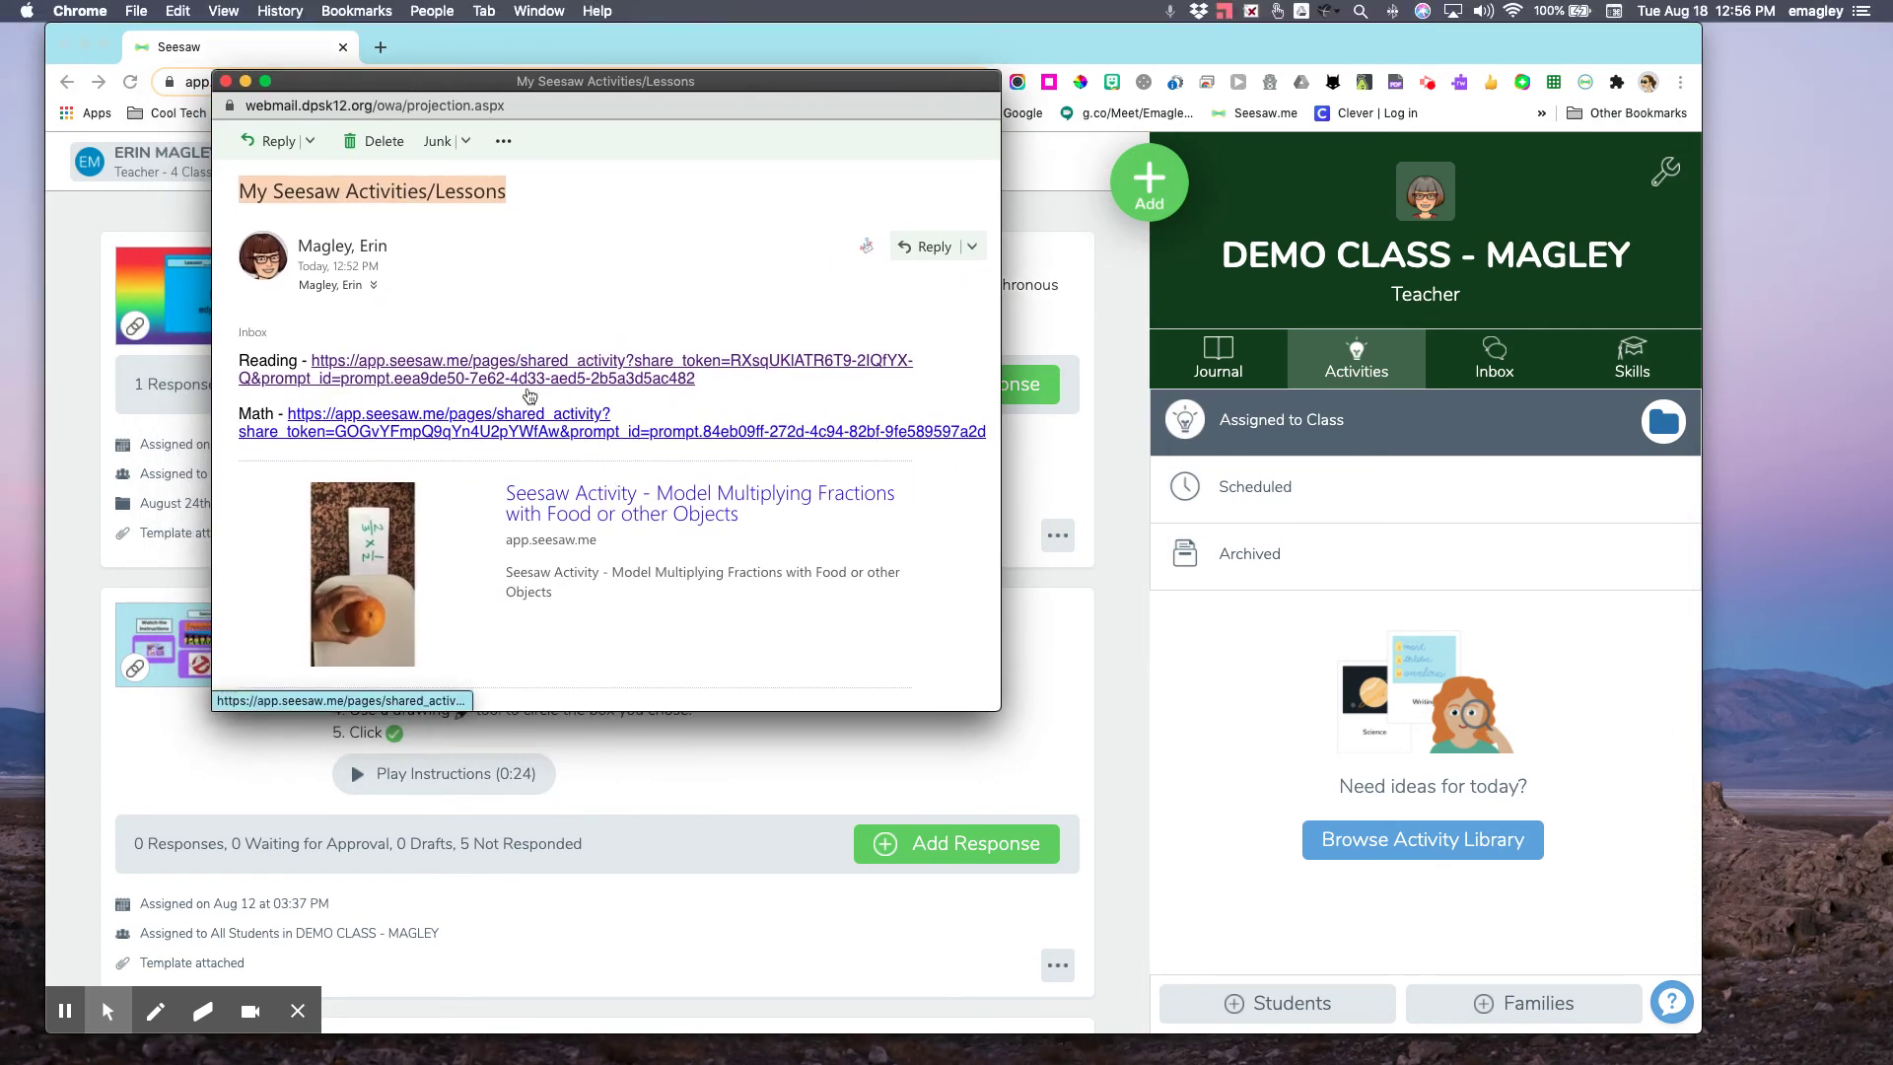
{"action": "left_click", "coordinate": [536, 378]}
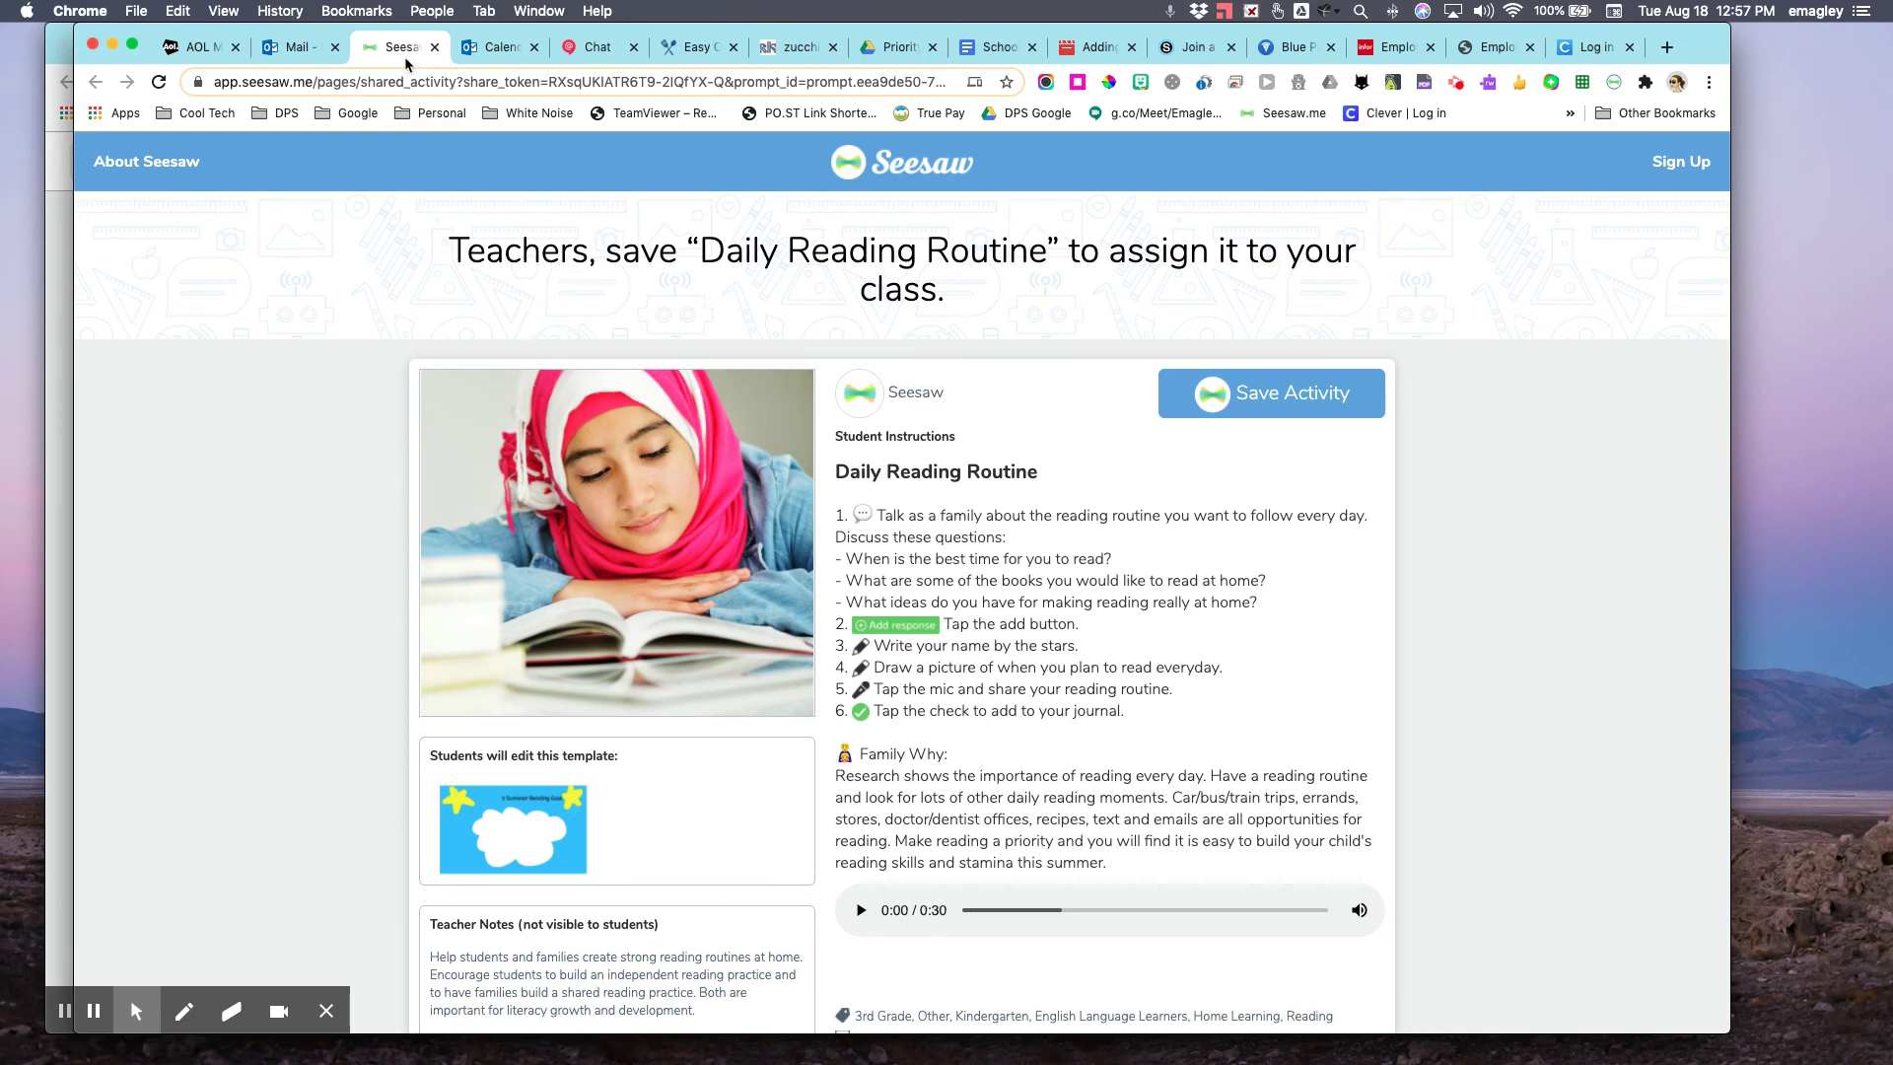
Move the shared activity tab into its own window and save Daily Reading Routine to the account.
{"action": "left_click_drag", "start_coordinate": [409, 51], "coordinate": [390, 148]}
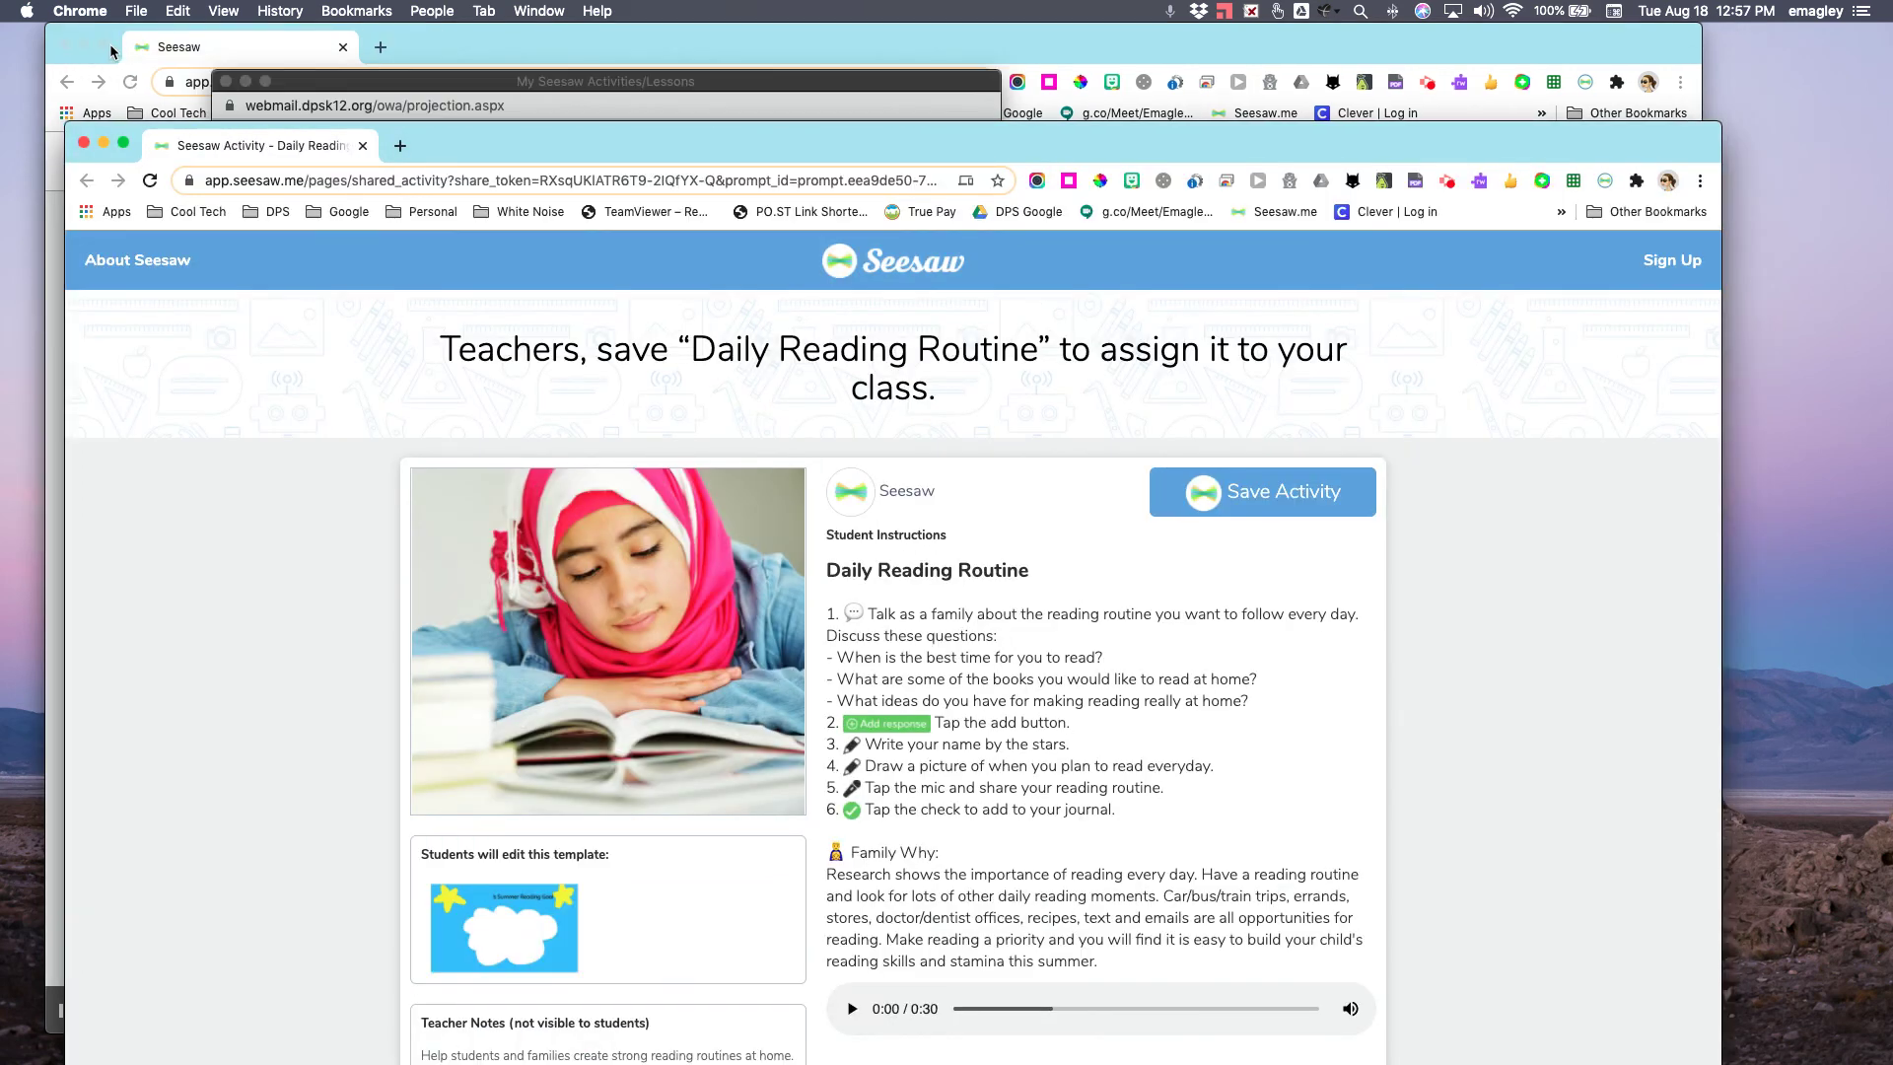
{"action": "left_click", "coordinate": [106, 46]}
{"action": "left_click_drag", "start_coordinate": [1084, 149], "coordinate": [1100, 48]}
{"action": "left_click", "coordinate": [1328, 420]}
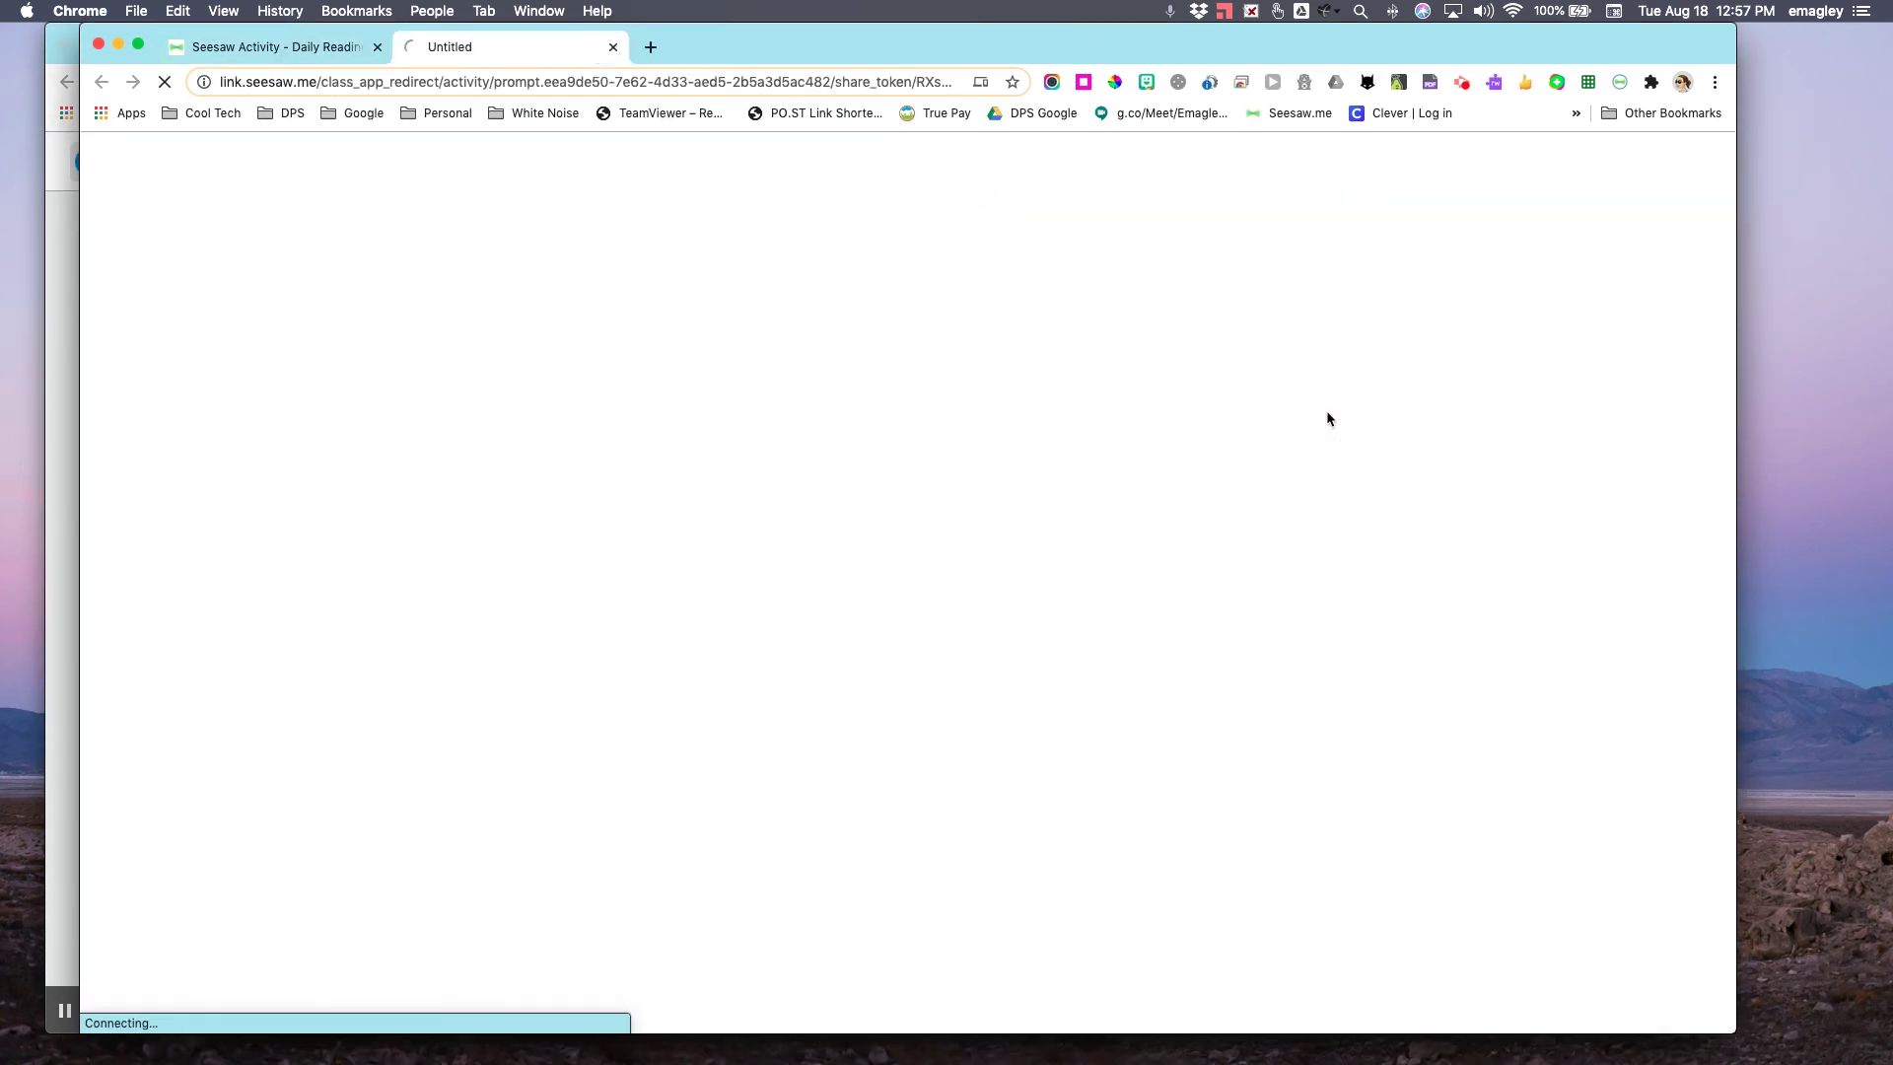